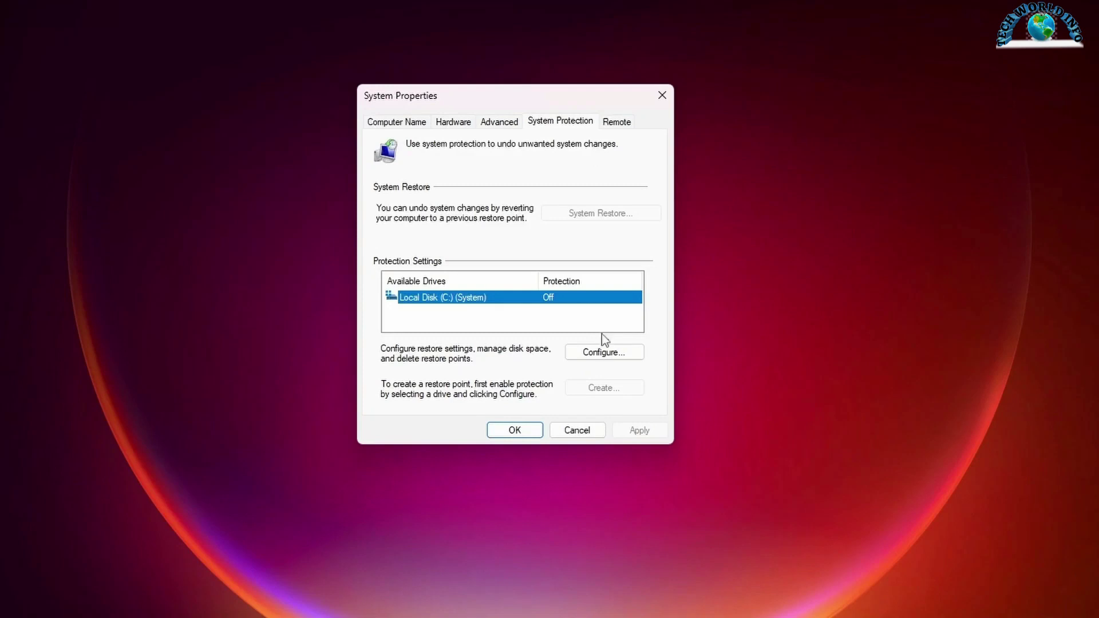
Turn on system protection for Local Disk (C:).
click(608, 353)
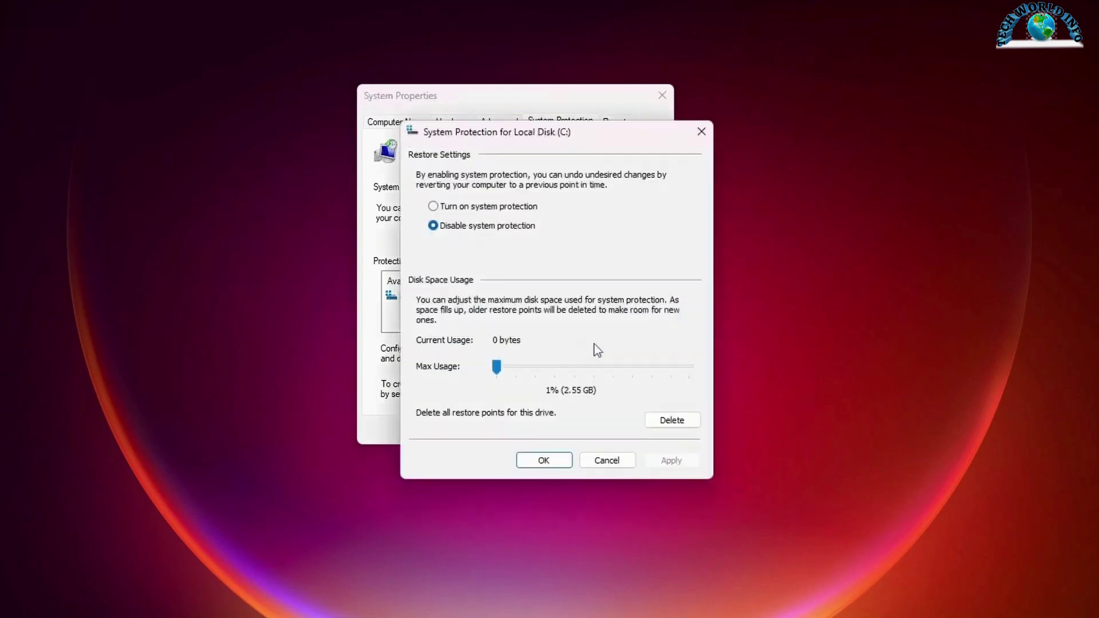
click(483, 207)
click(566, 463)
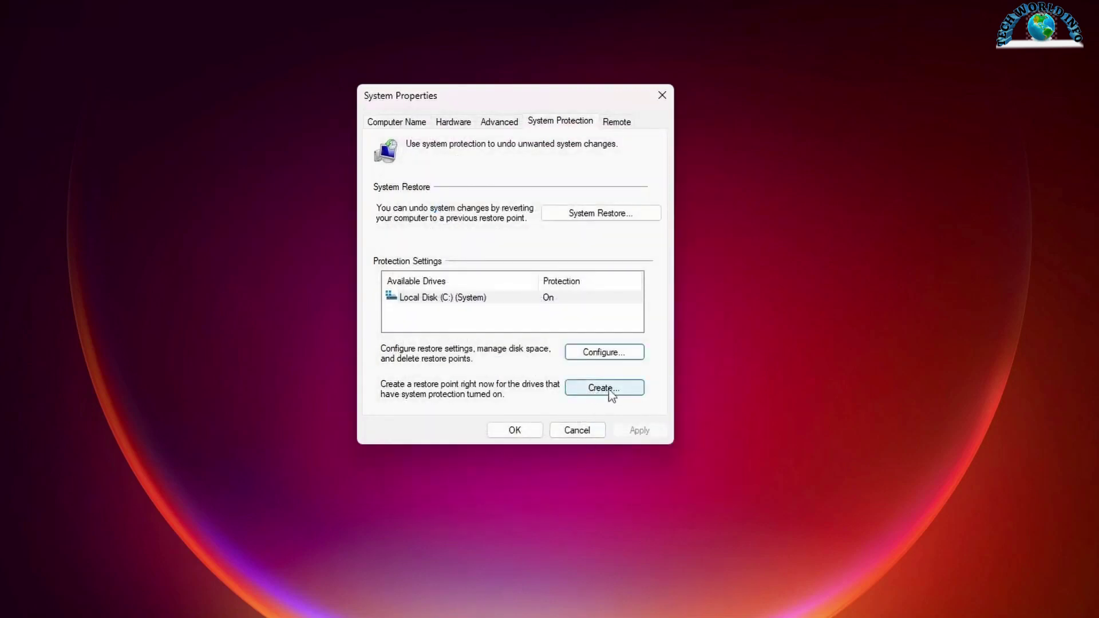
Create a restore point with the description "macos".
click(611, 390)
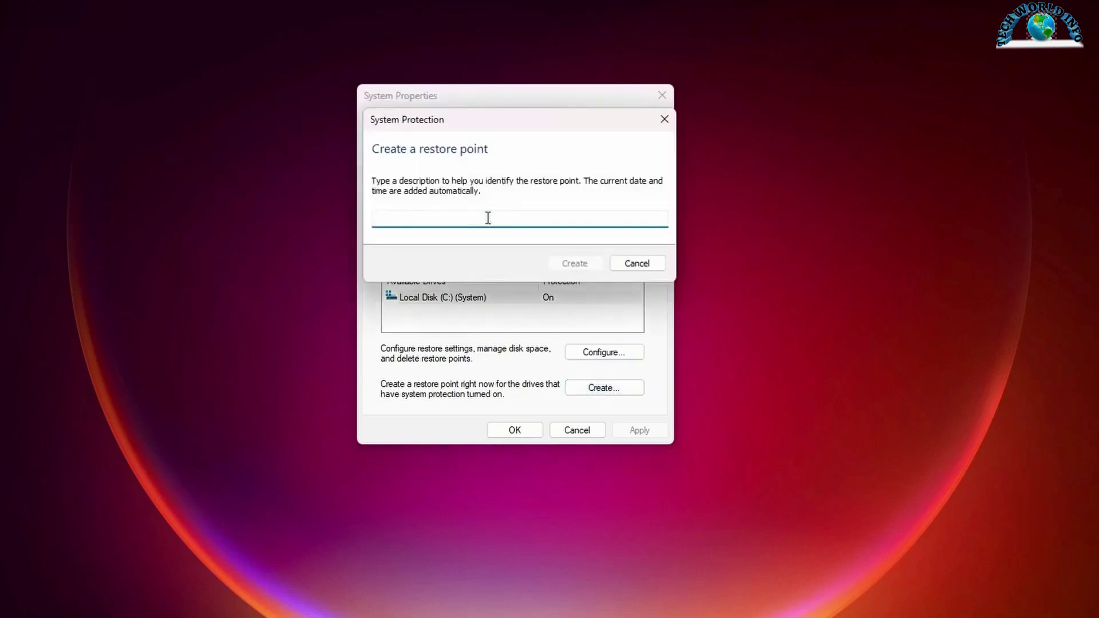
text(macos)
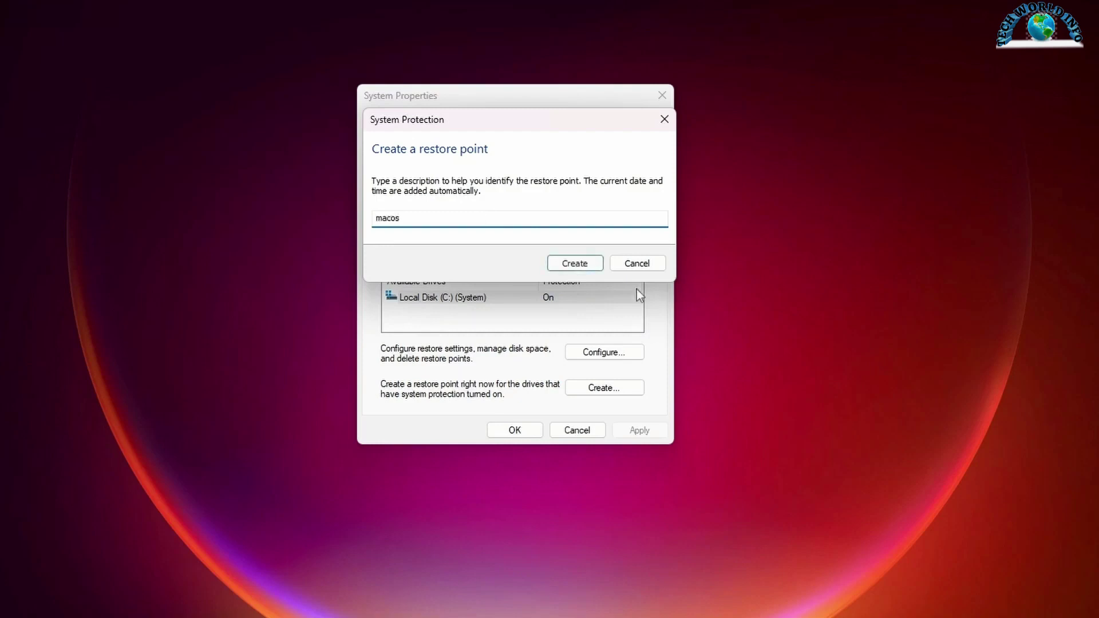
click(583, 267)
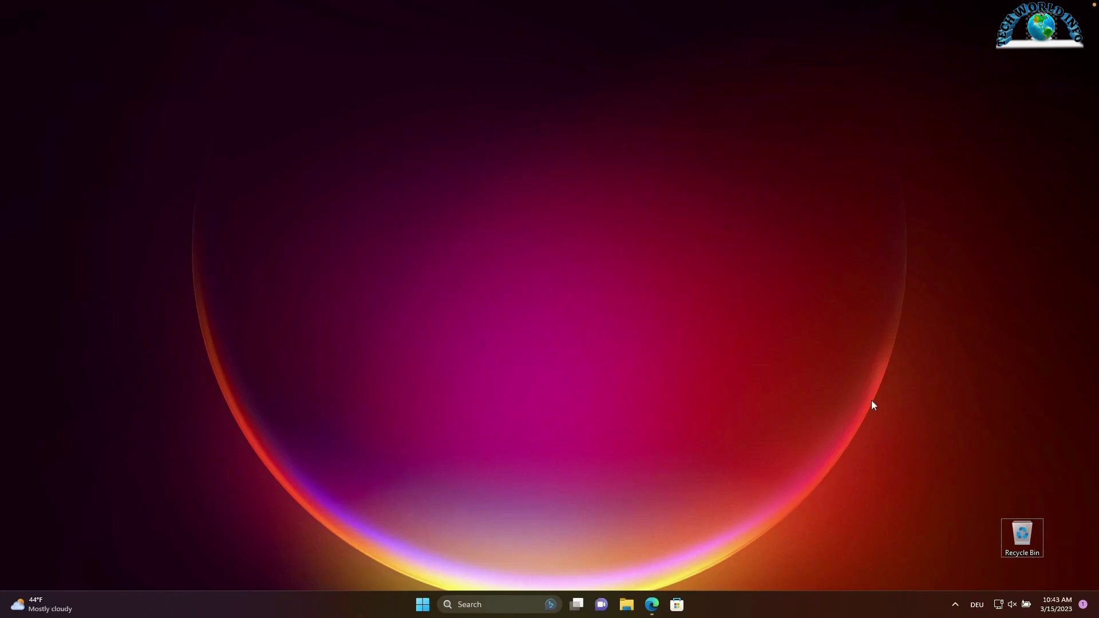
Switch to Edge and download StartAllBack v3.6.2 from startallback.com.
click(653, 605)
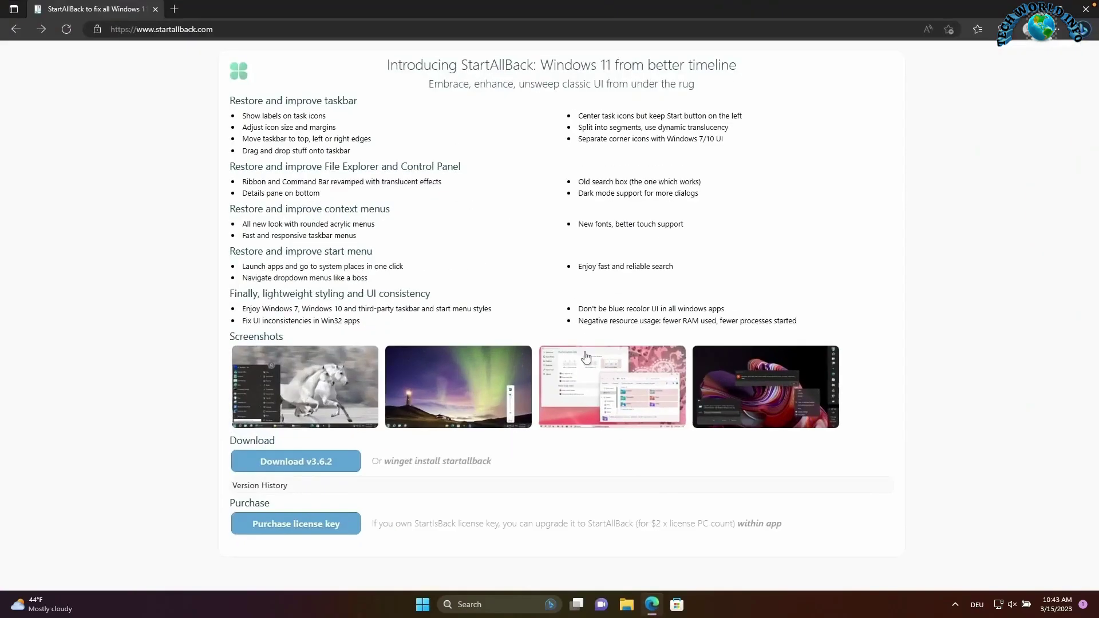
drag(462, 64, 534, 65)
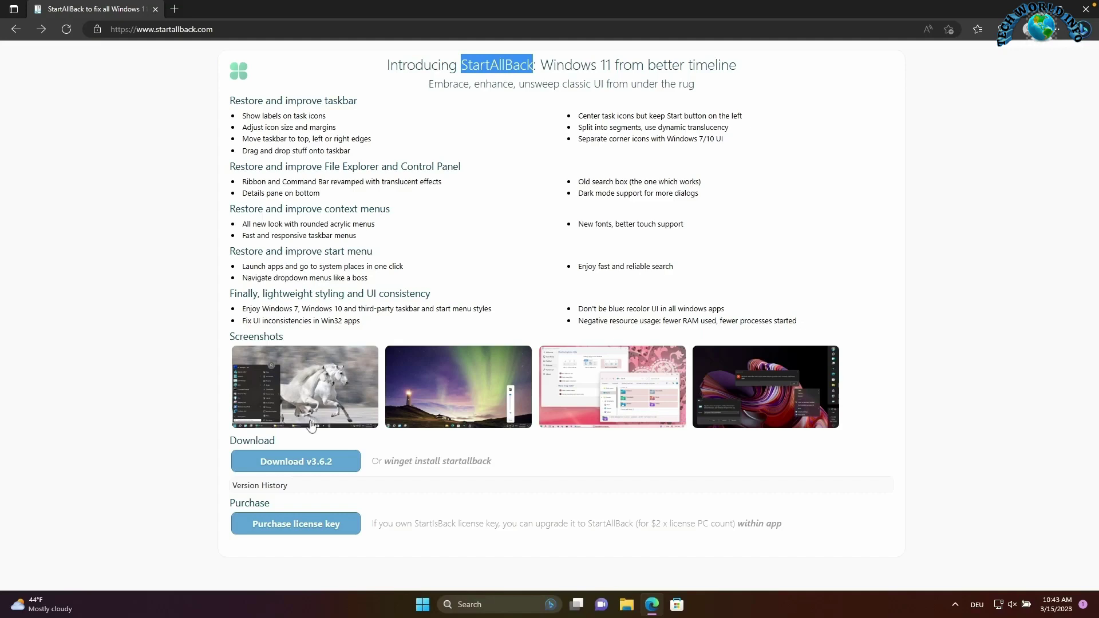
click(331, 462)
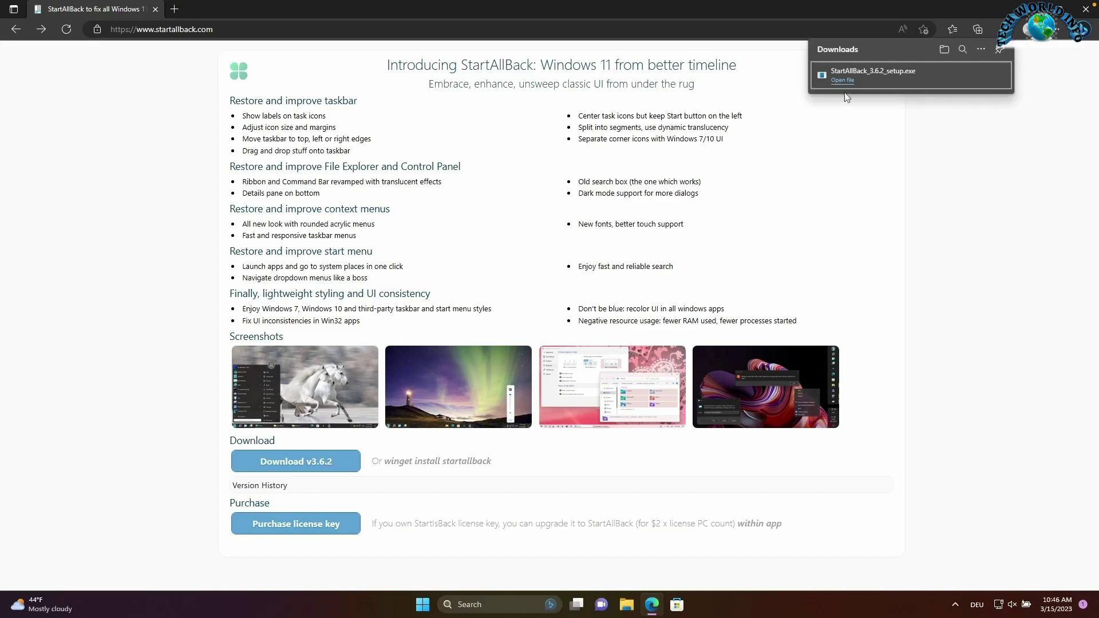
Run StartAllBack_3.6.2_setup.exe, install it for everyone and allow it to make changes to the device.
click(844, 81)
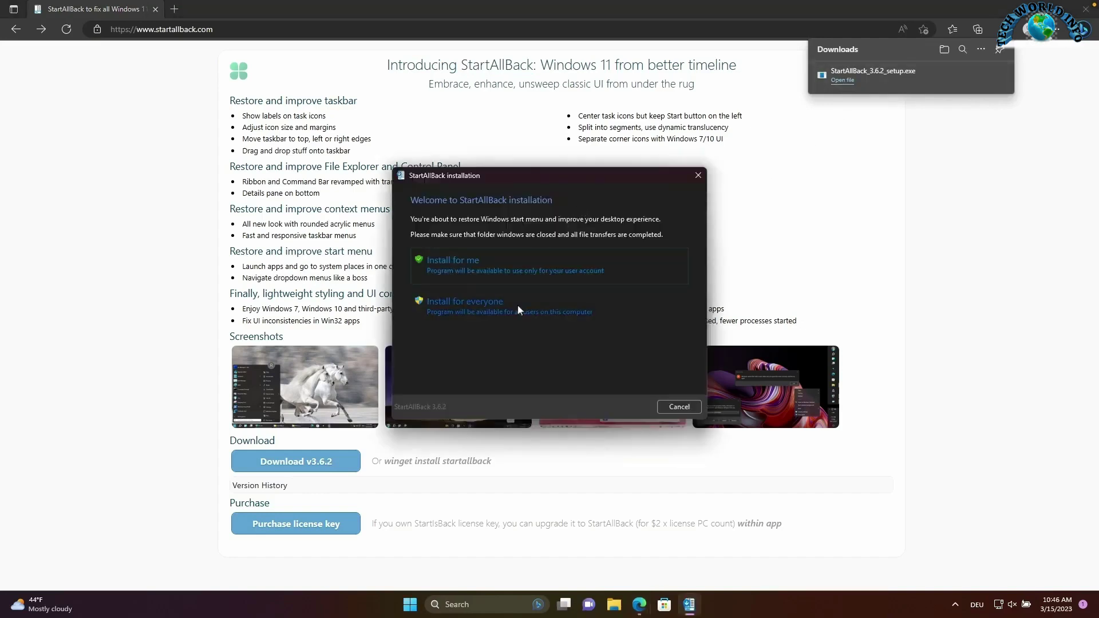
click(518, 305)
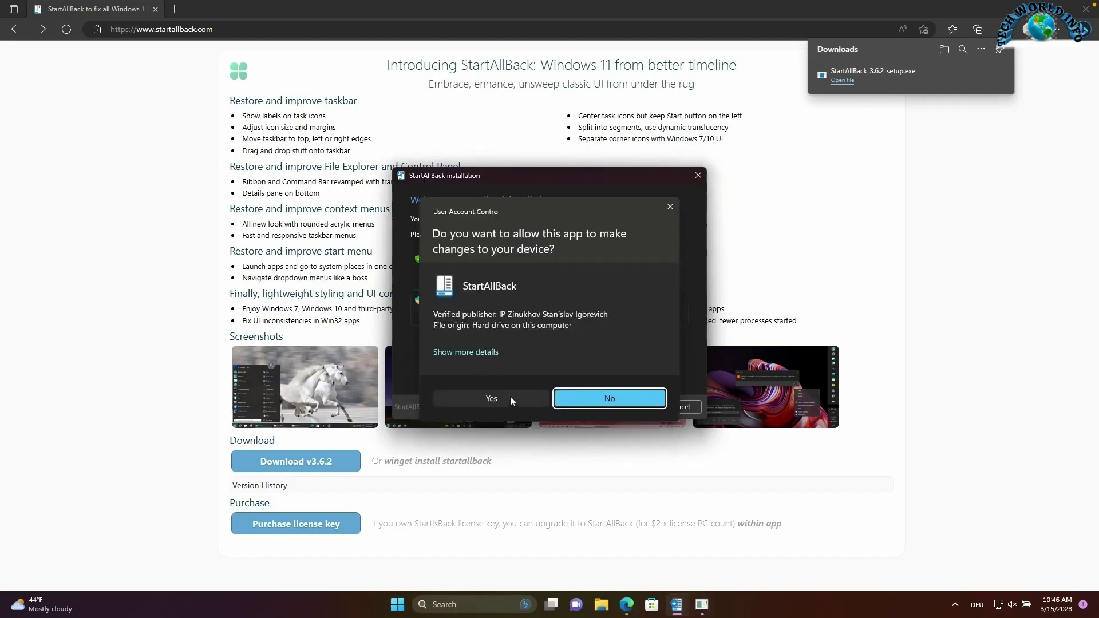
click(510, 395)
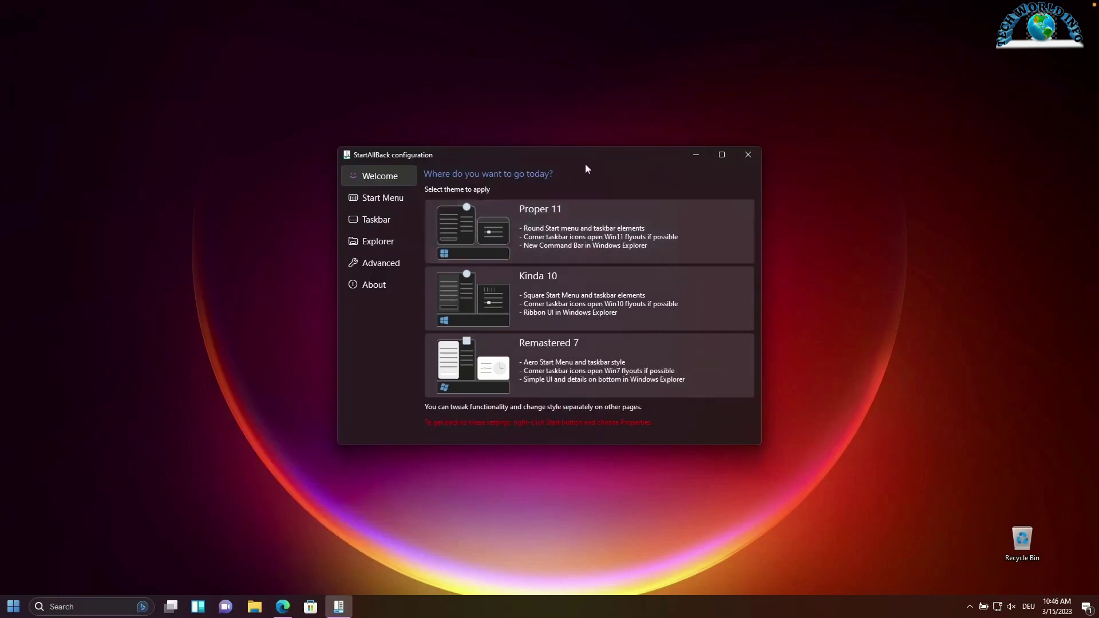
Set the Explorer style to Win7 Command Bar, with the details pane on bottom and everything colorized with the accent color.
click(391, 244)
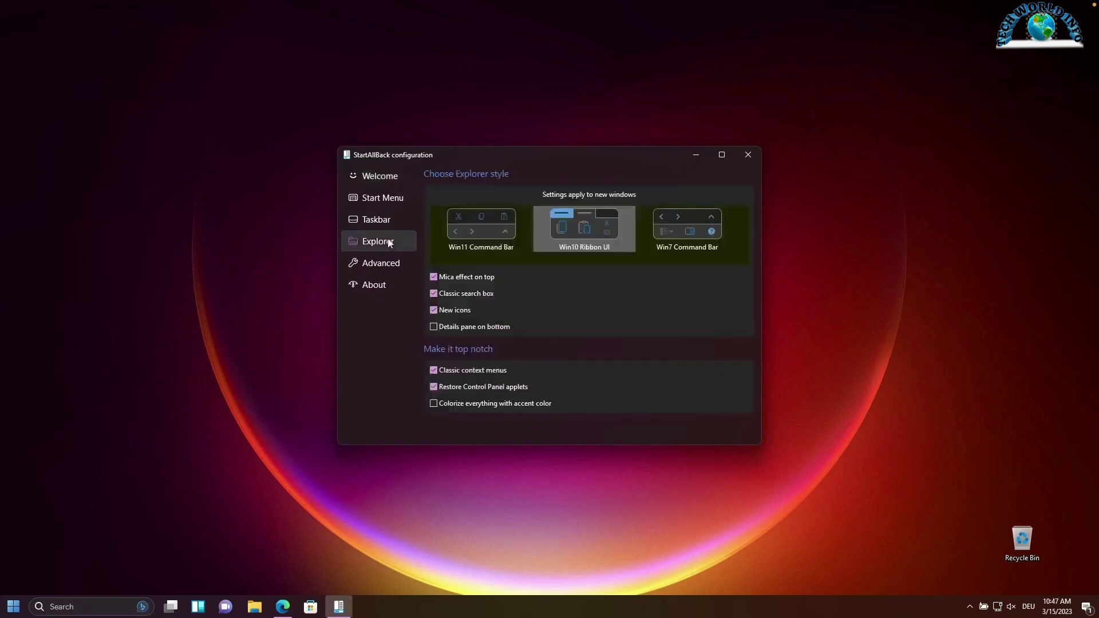
click(695, 225)
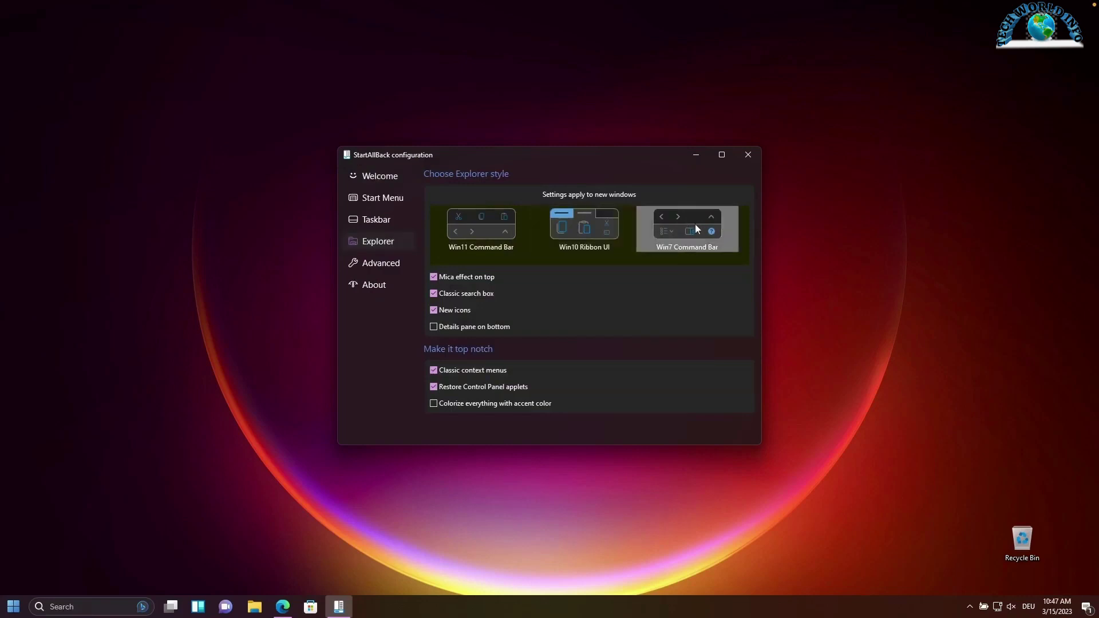
click(469, 324)
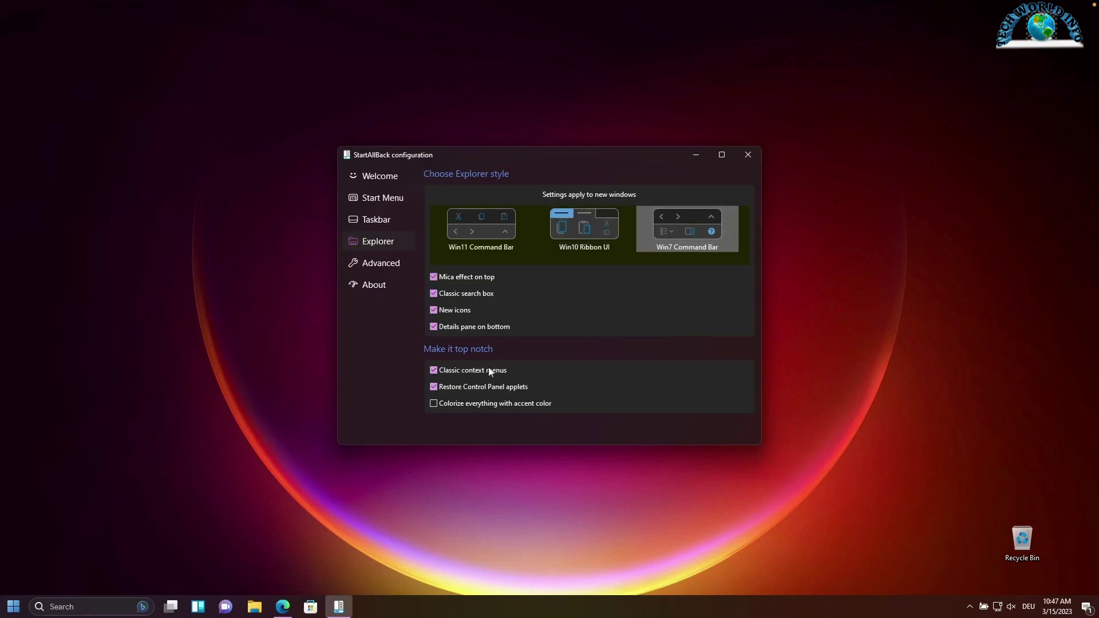
click(484, 404)
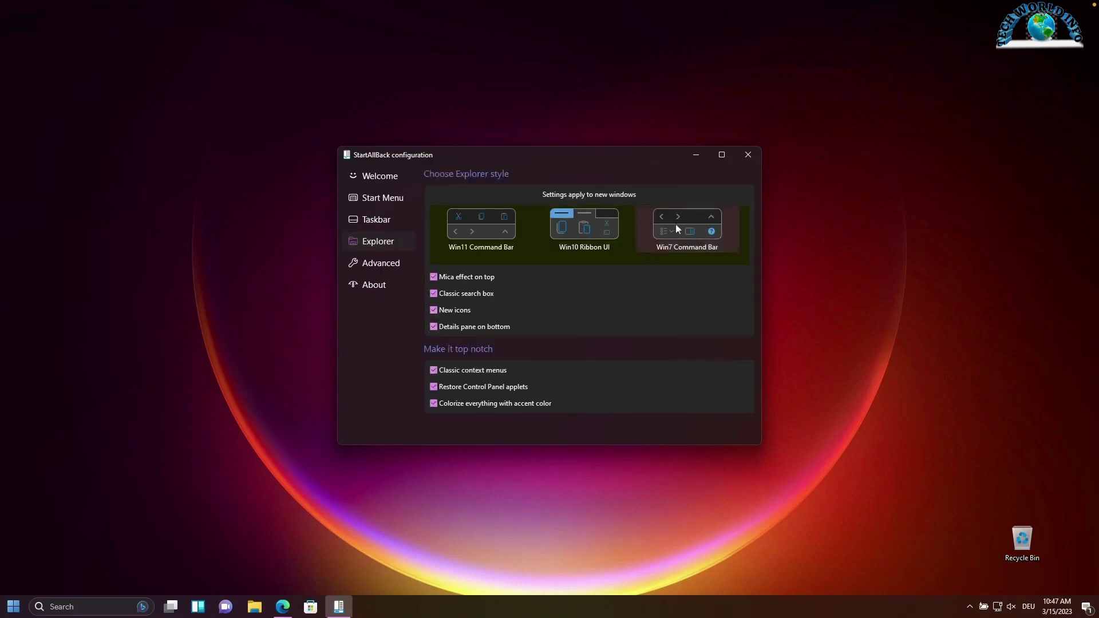
Set the taskbar icon size to L and the icon margins to XS.
click(382, 221)
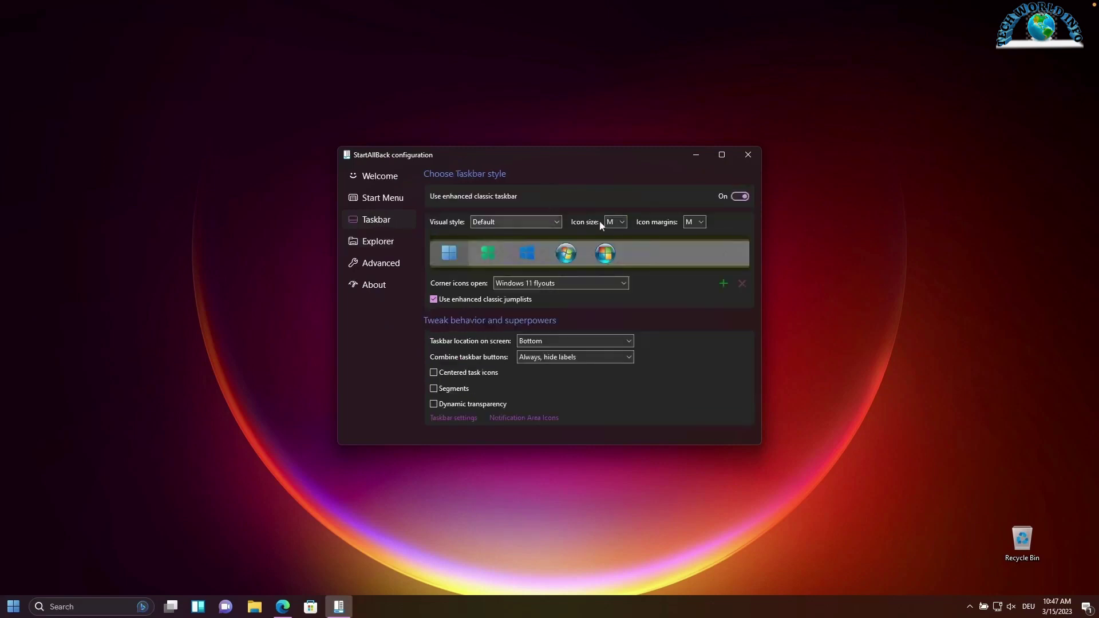
click(618, 223)
click(616, 249)
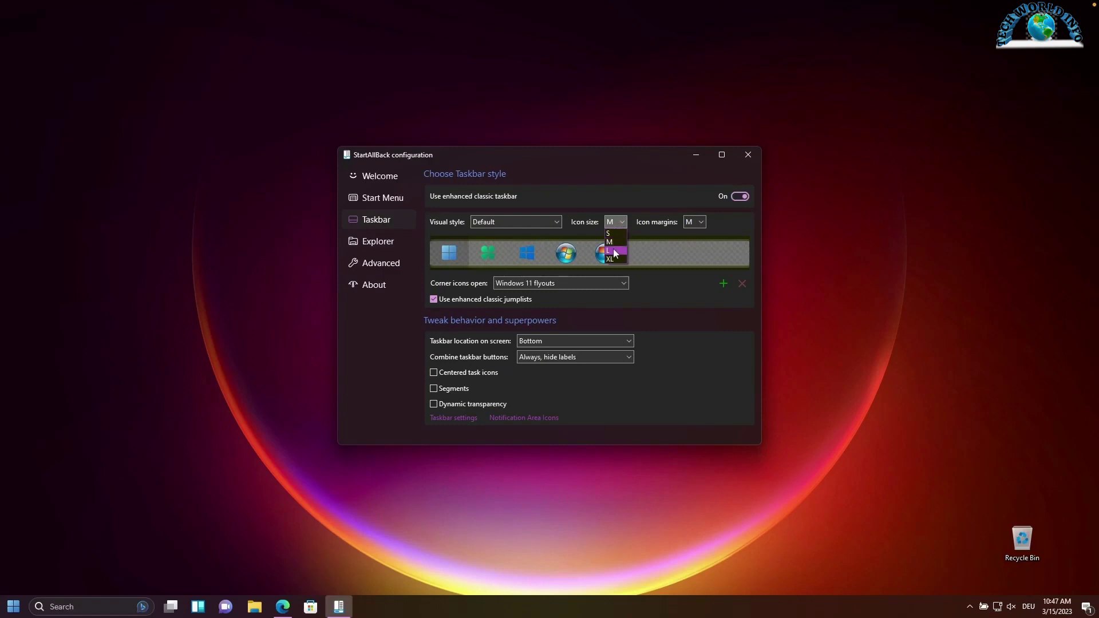
click(692, 224)
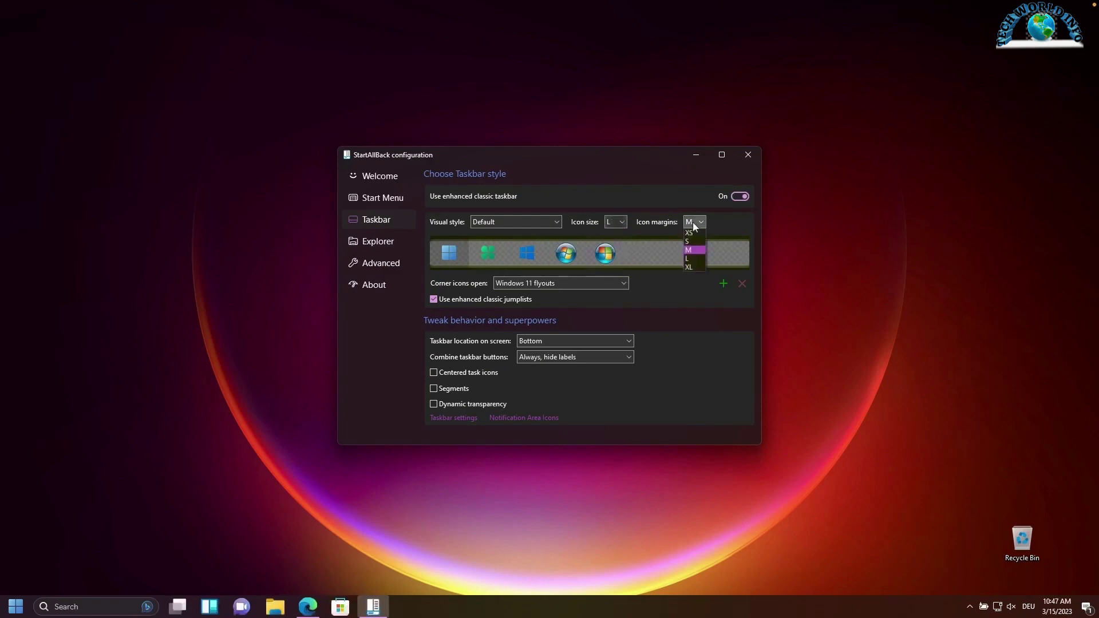
click(690, 234)
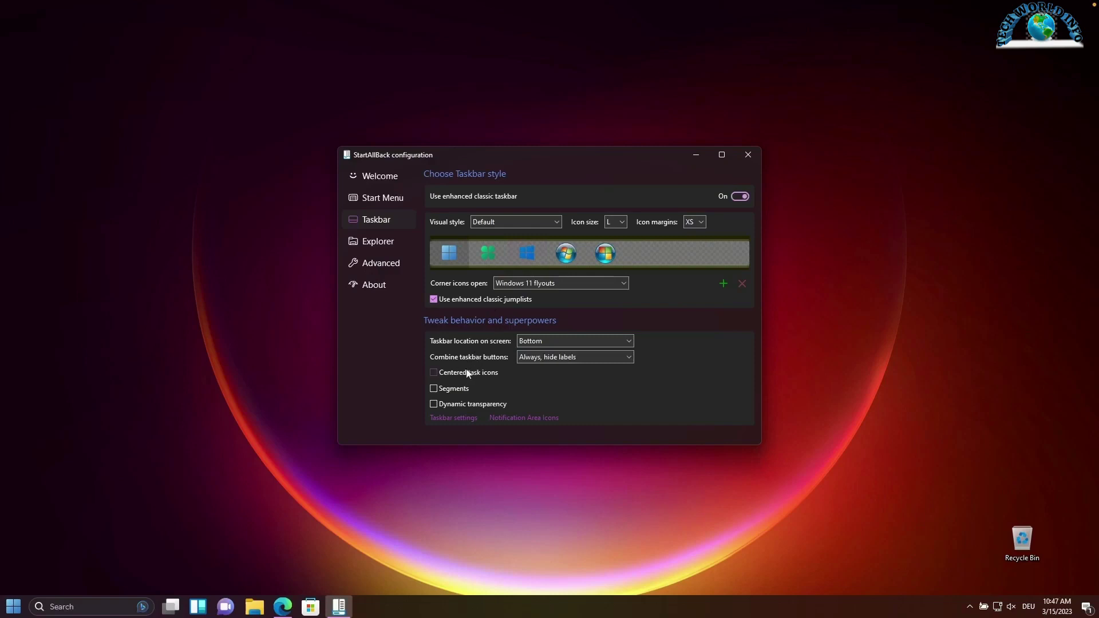
Center the task icons and enable taskbar segments with the Just central segment option.
click(446, 375)
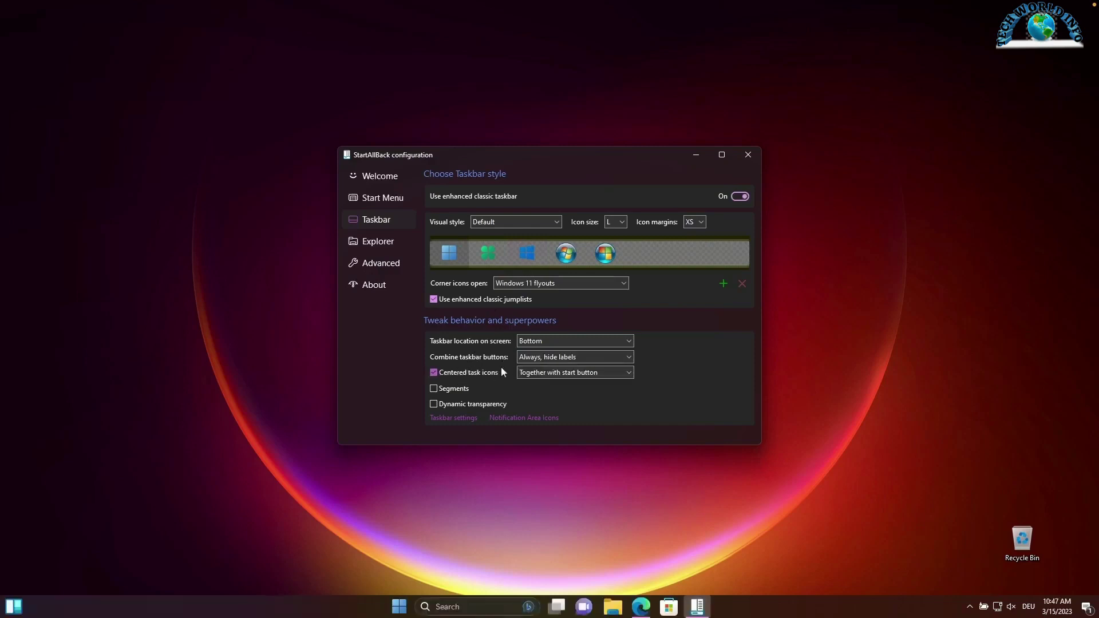
click(452, 392)
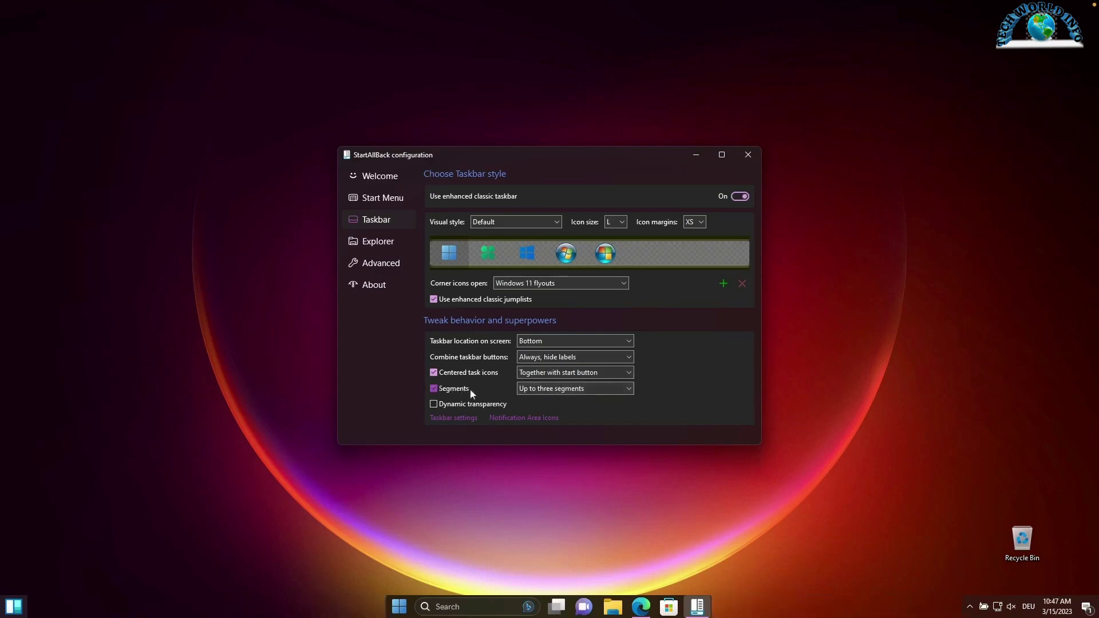
click(591, 389)
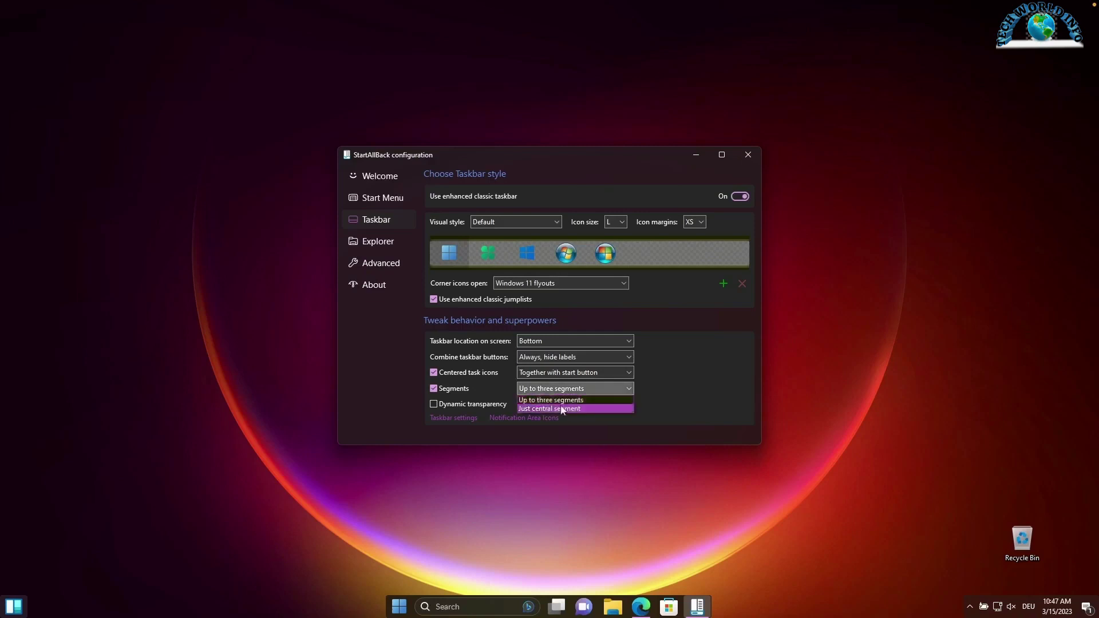
click(565, 409)
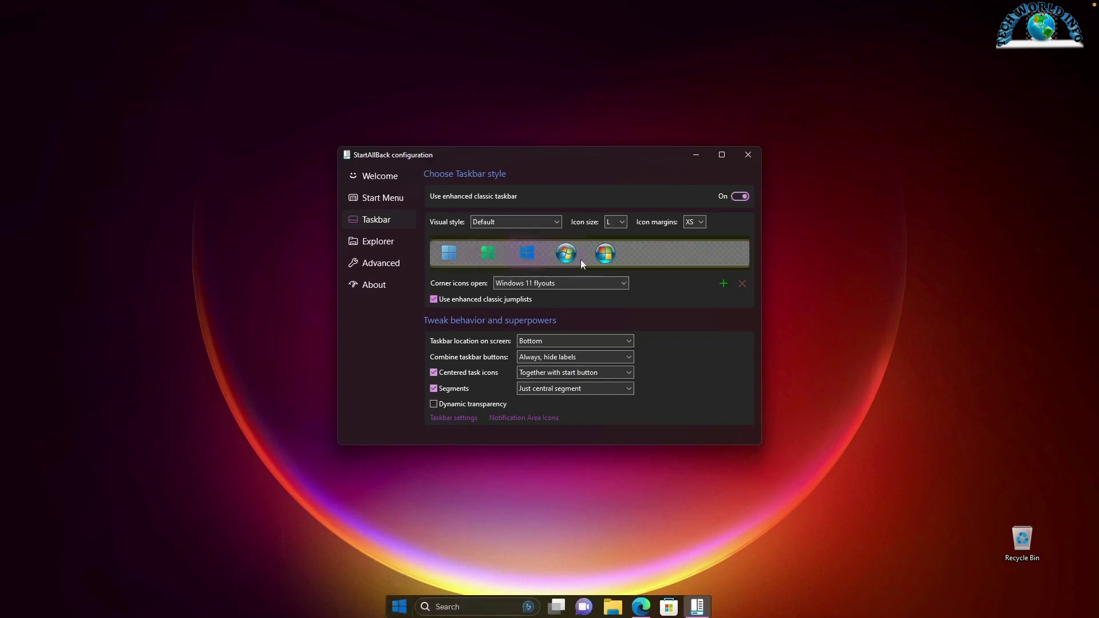
Try the last round Windows orb as the Start button icon and switch back to the Windows 11 logo.
click(605, 258)
click(454, 255)
Switch to Edge and open niivu's DeviantArt gallery in a new tab.
click(641, 606)
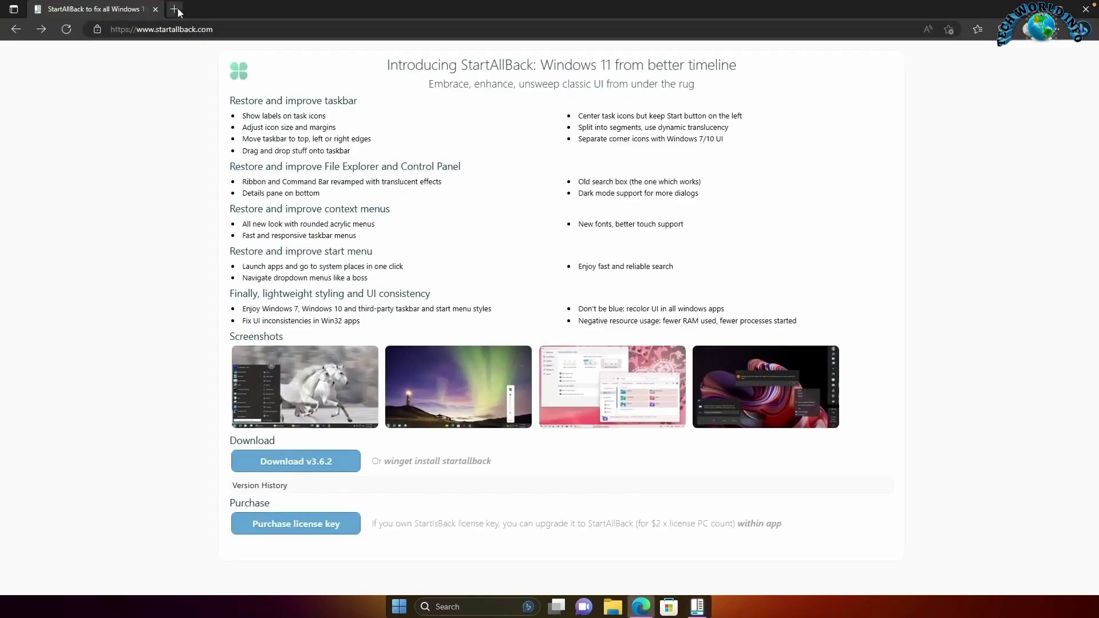
click(174, 9)
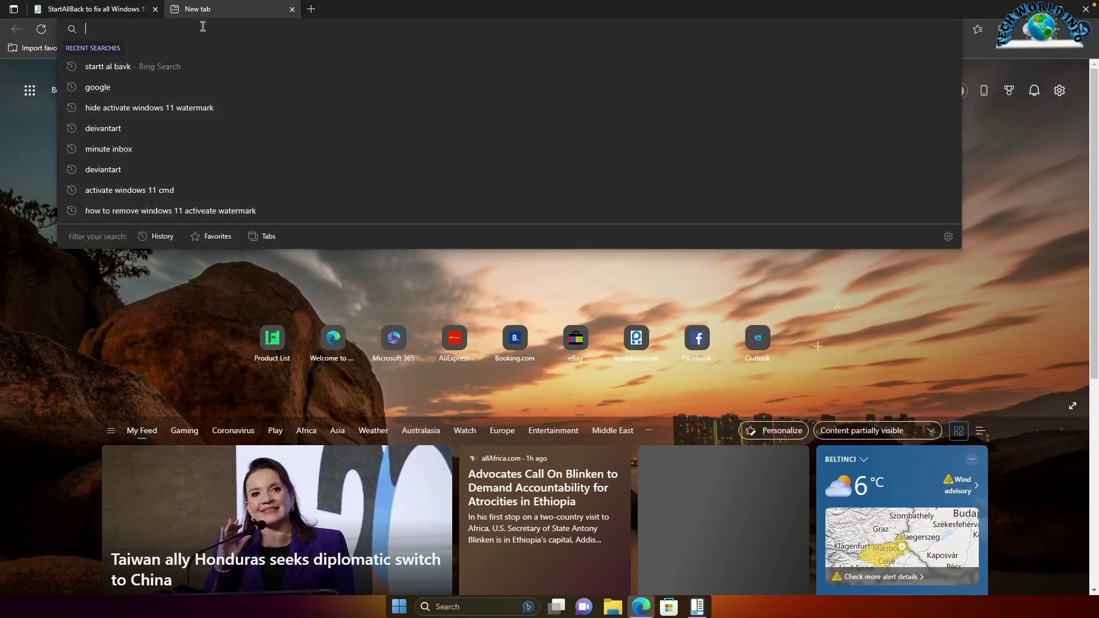
text(d)
key(Return)
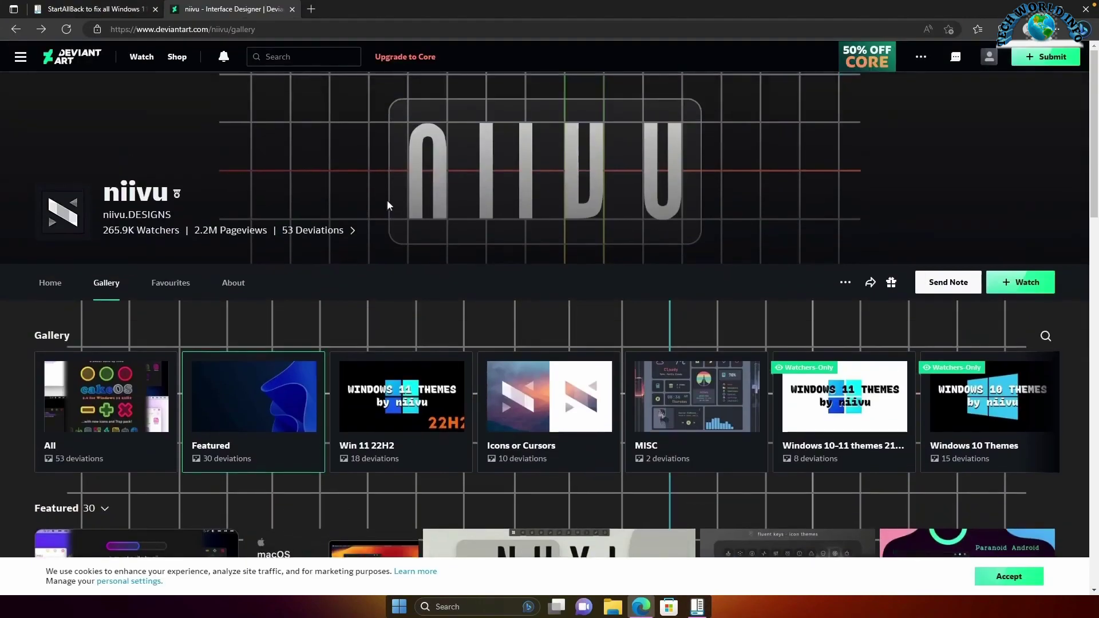
Open the "macOS for Windows 11 22H2" theme from the featured gallery and download its zip file.
scroll(336, 217, down, 6)
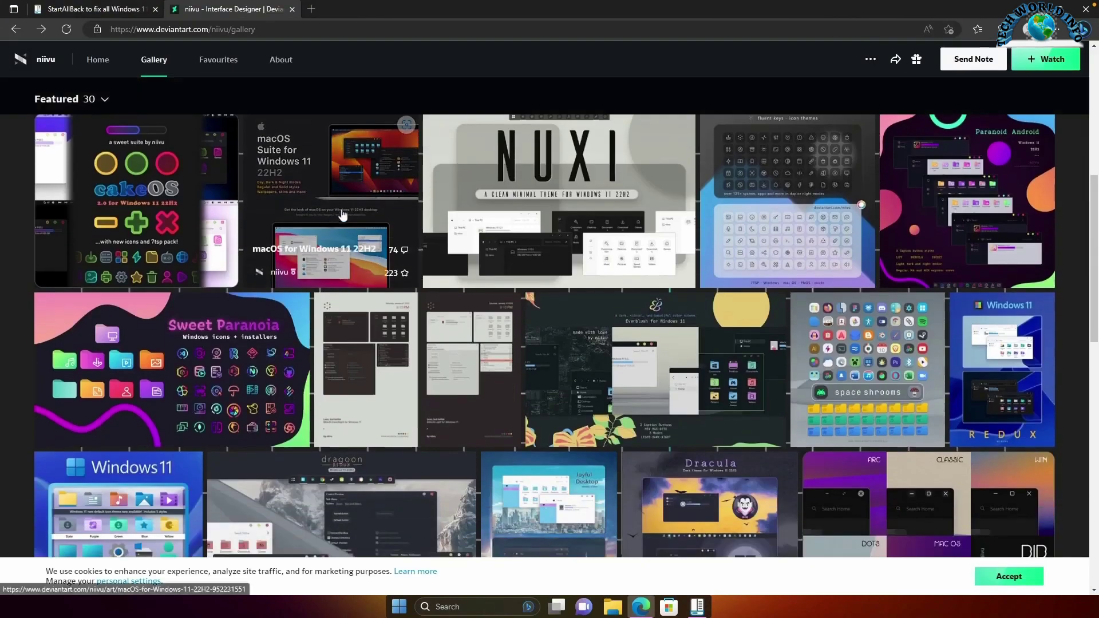
click(342, 206)
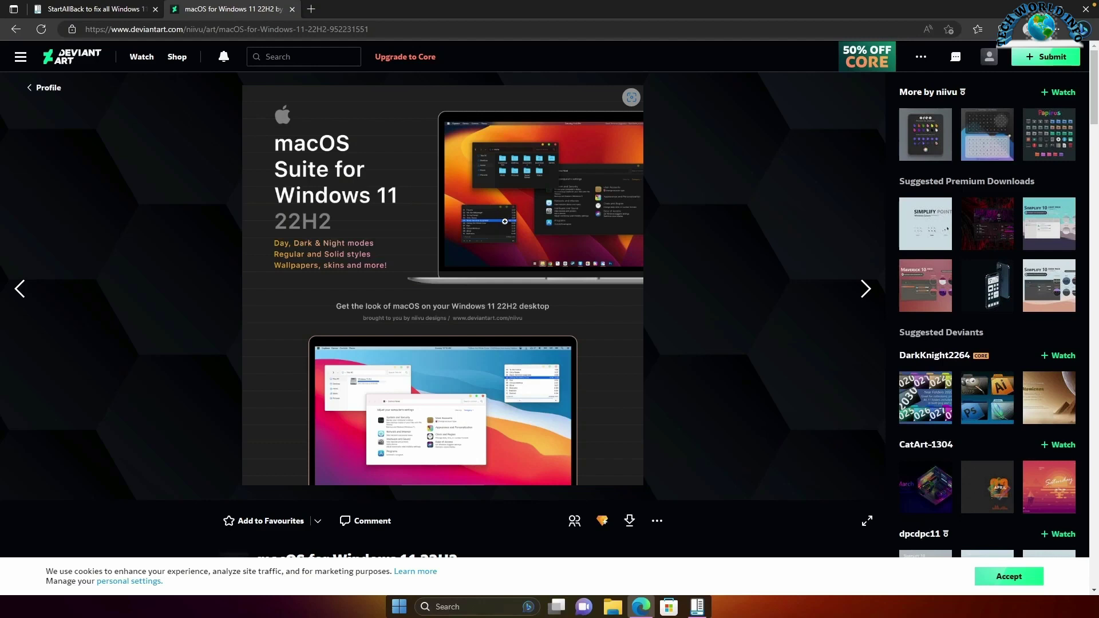
scroll(500, 218, down, 10)
scroll(497, 217, up, 5)
scroll(497, 218, up, 5)
click(632, 525)
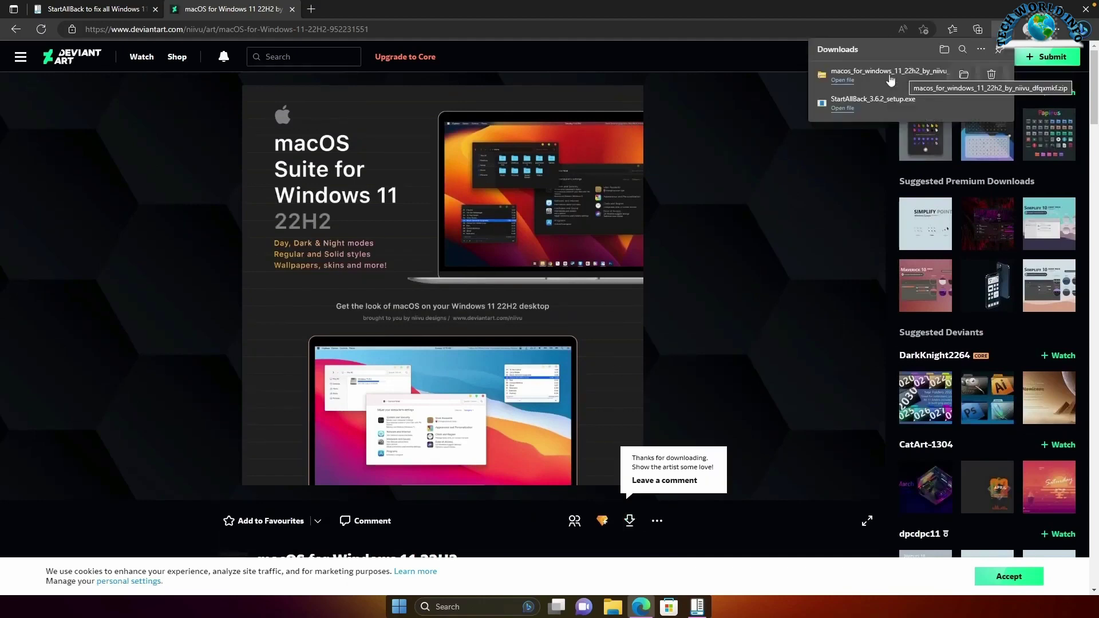
Open the downloaded macOS theme zip and copy its "macOS for Windows 11 22H2" folder into Downloads.
click(847, 81)
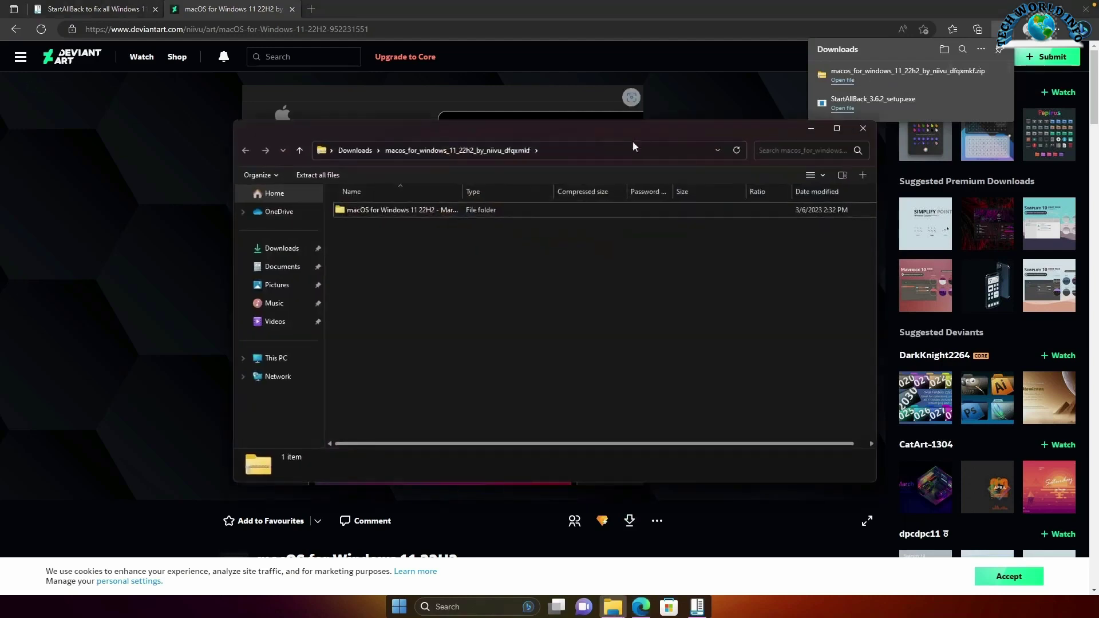
right_click(444, 211)
click(488, 264)
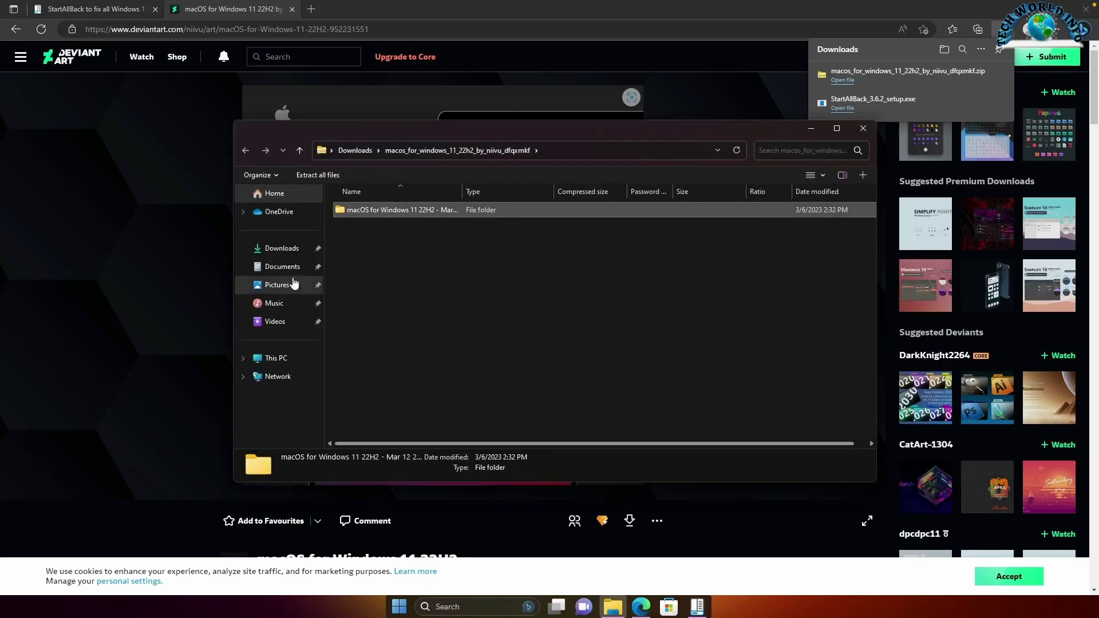
click(281, 249)
right_click(411, 296)
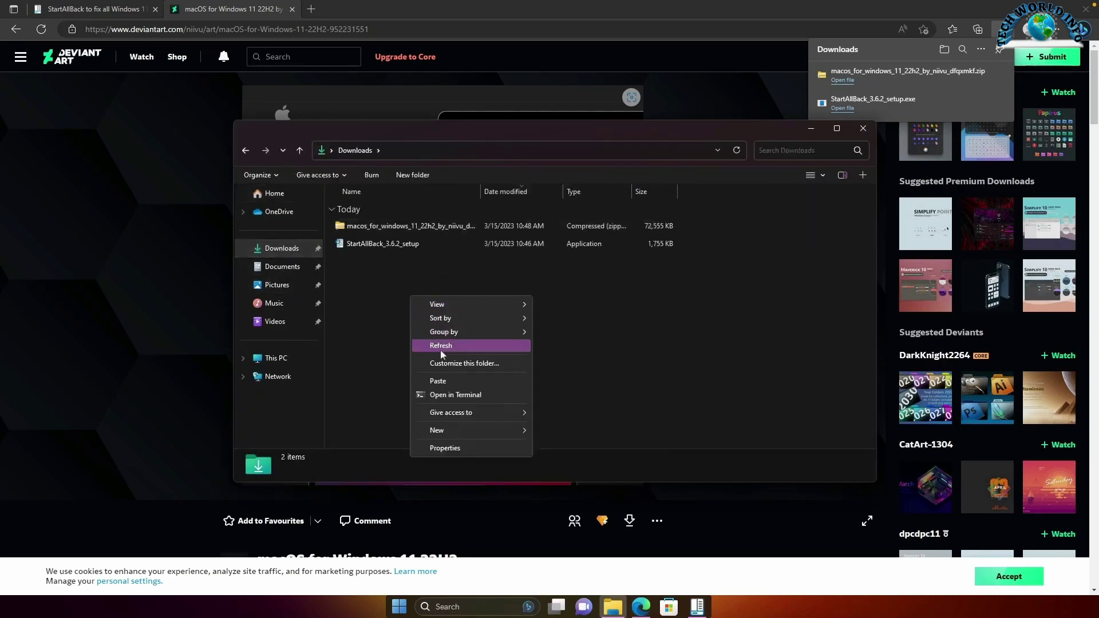
click(452, 381)
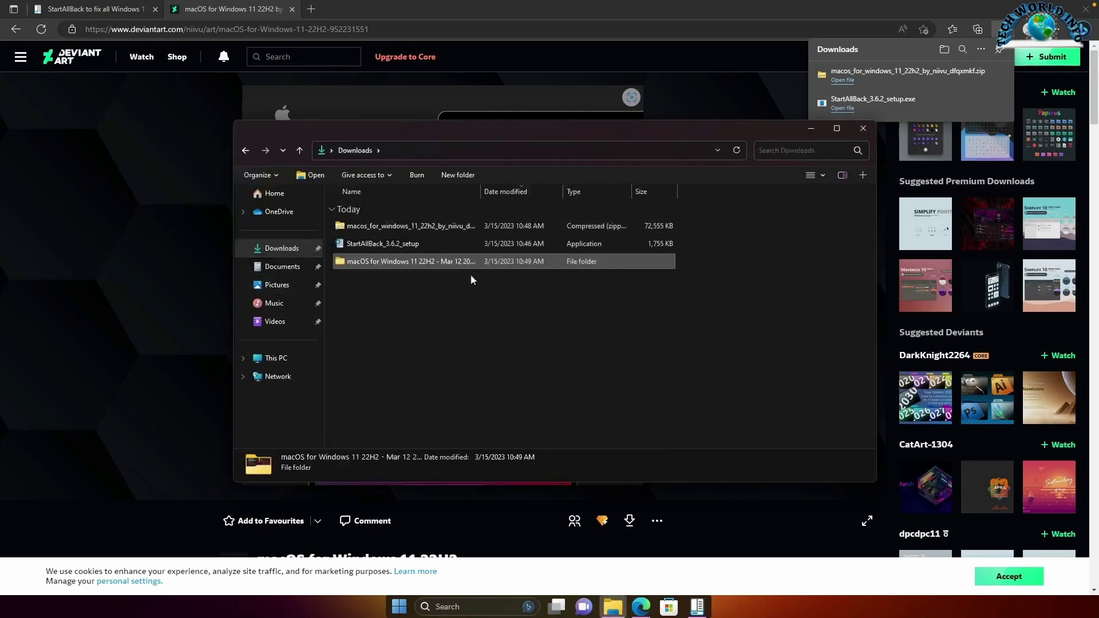
In StartAllBack's taskbar settings, add a custom Start button image from the StartAllBack_Orbs folder inside the downloaded macOS theme folder.
mouse_move(701, 610)
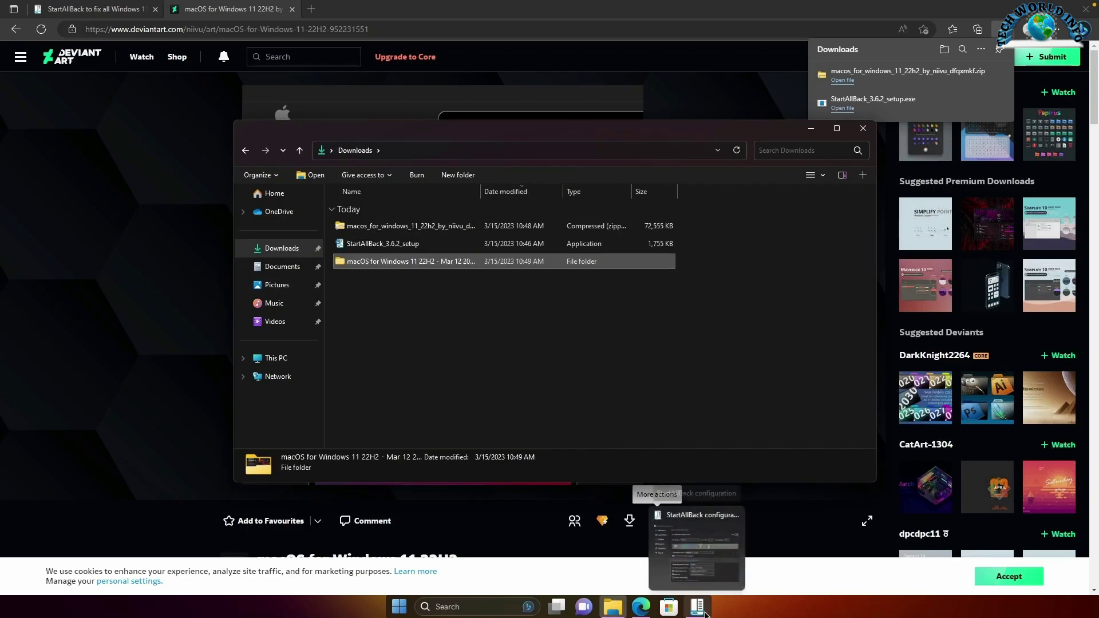
click(730, 540)
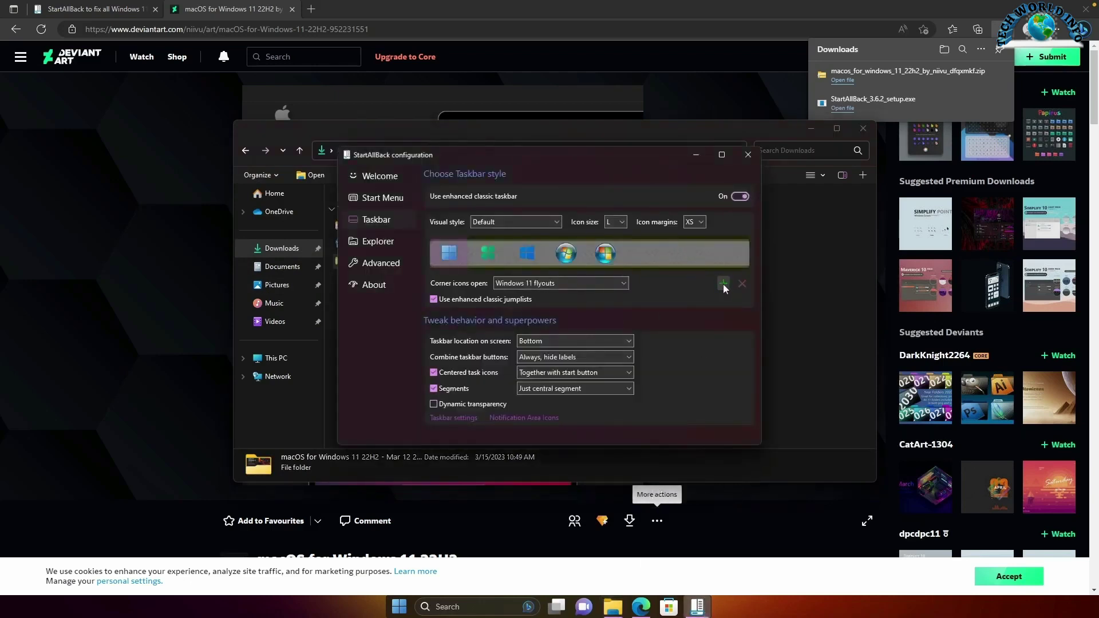
click(678, 257)
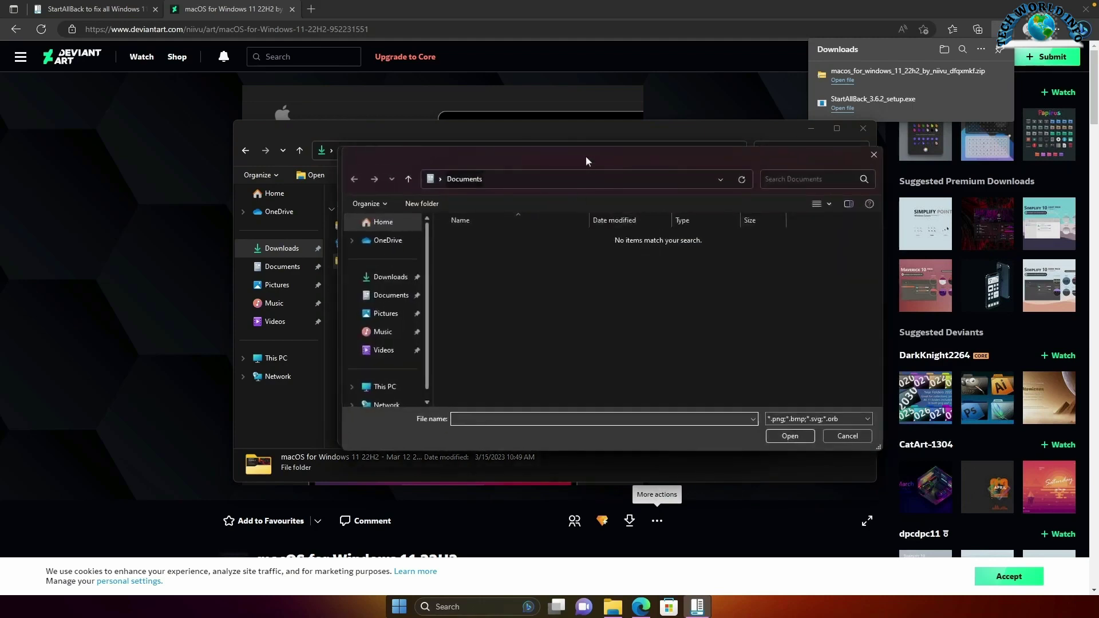
click(373, 280)
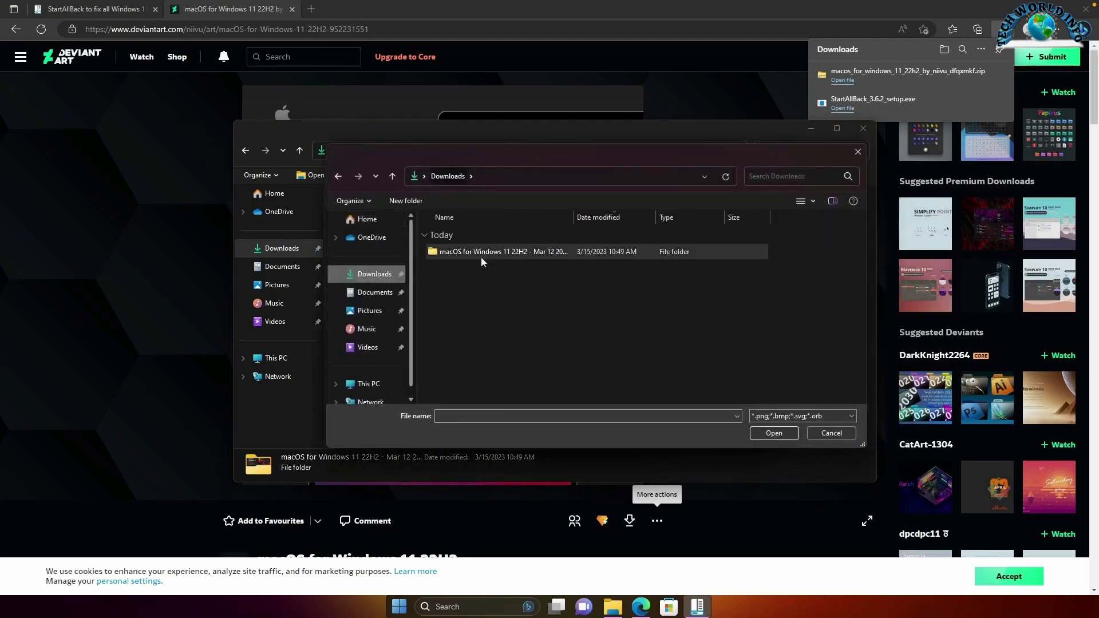
double_click(497, 258)
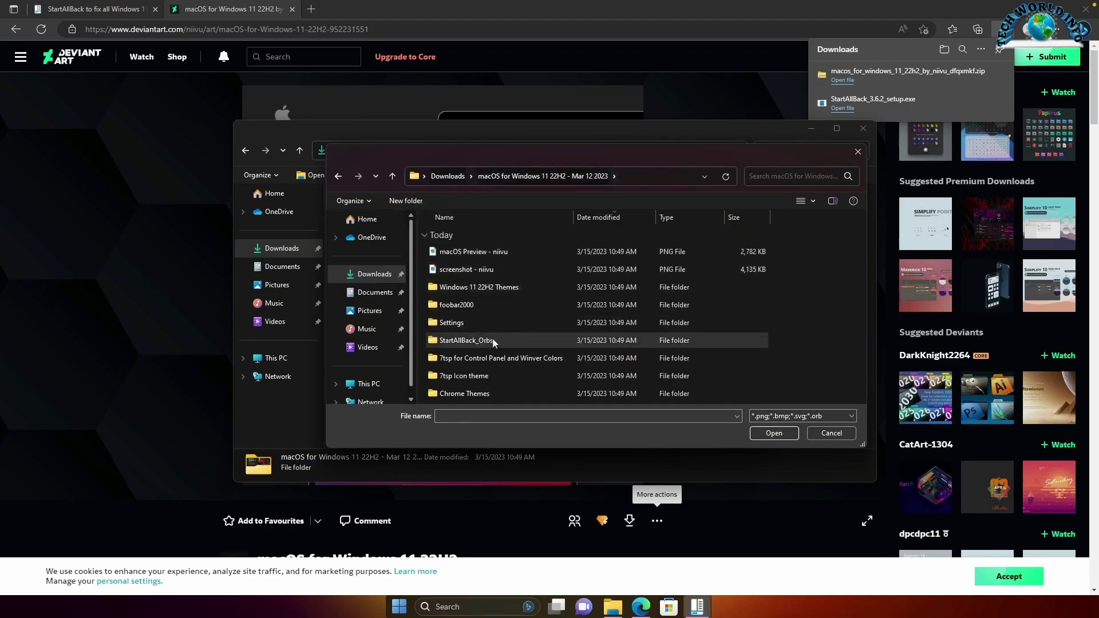
double_click(517, 342)
click(505, 305)
click(774, 433)
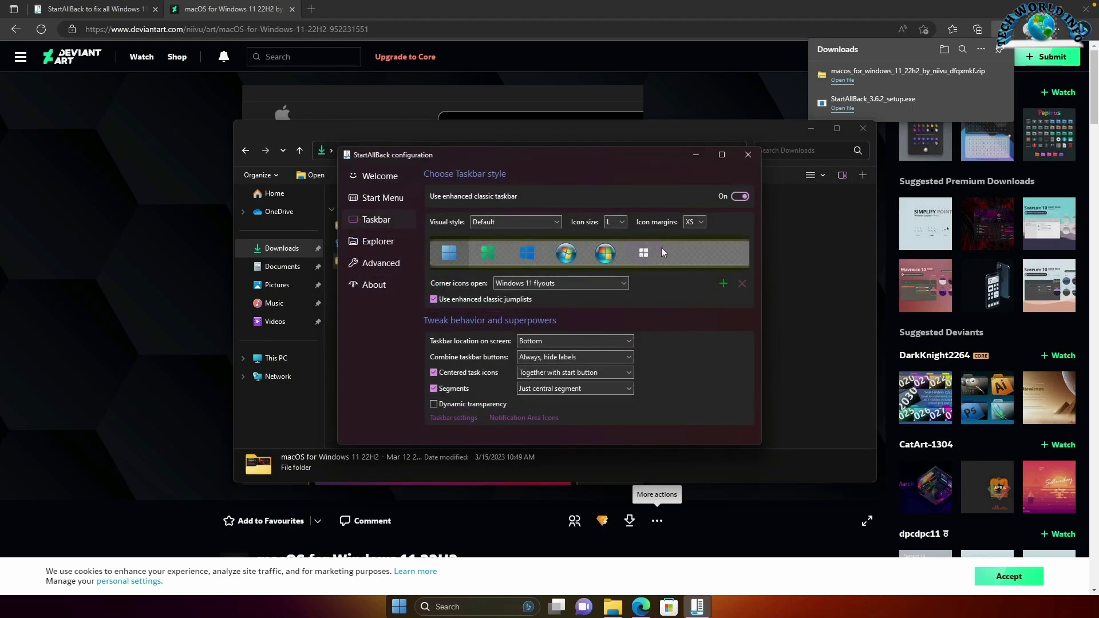
Apply the newly added white four-square logo as the Start button icon and test it by opening and closing the Start menu.
click(647, 257)
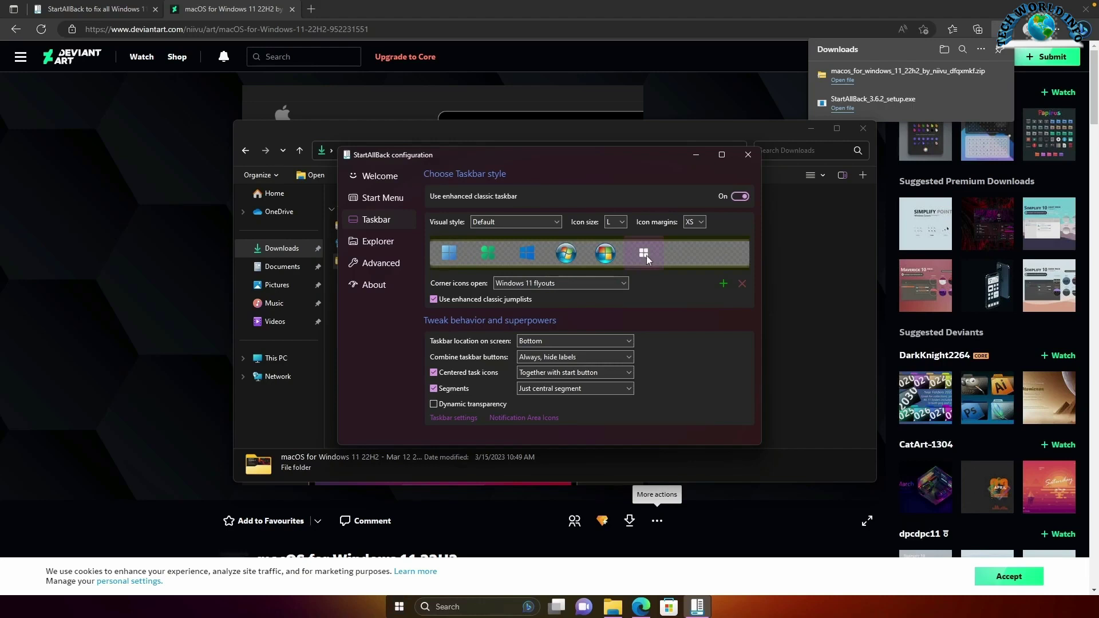
click(399, 606)
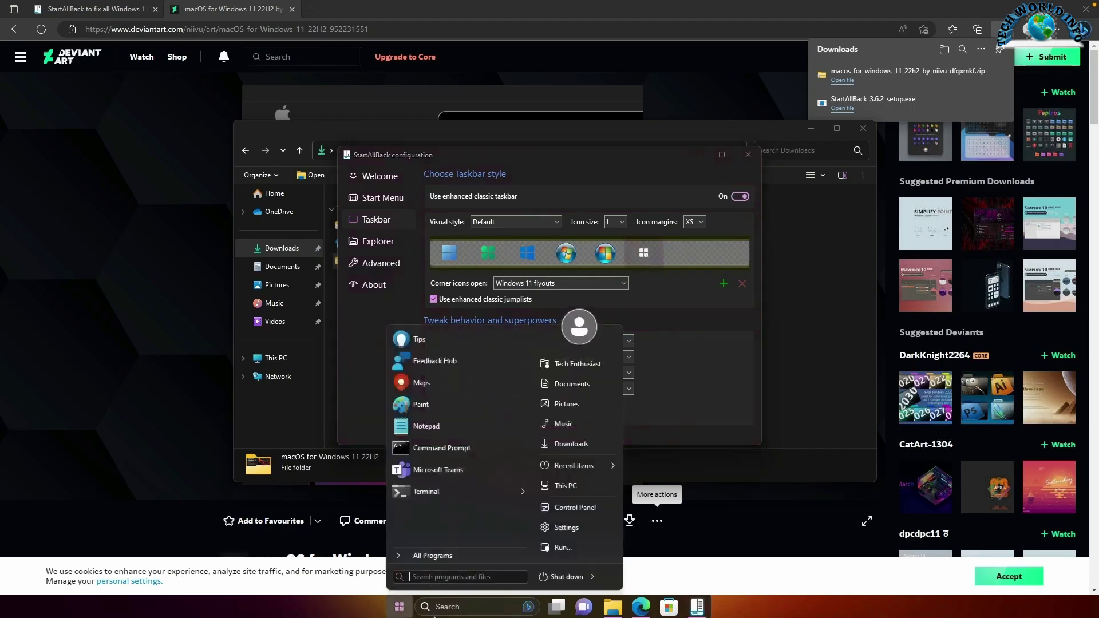
click(402, 611)
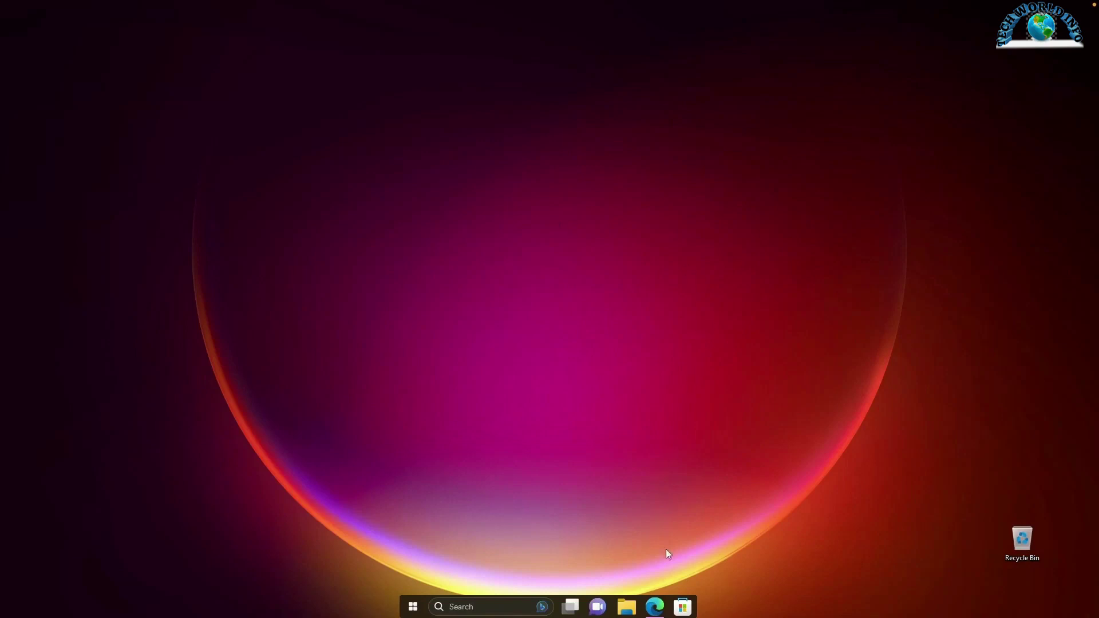
Switch to Edge, download the free base version of Droptop Four and install it with its included skins loaded.
click(655, 606)
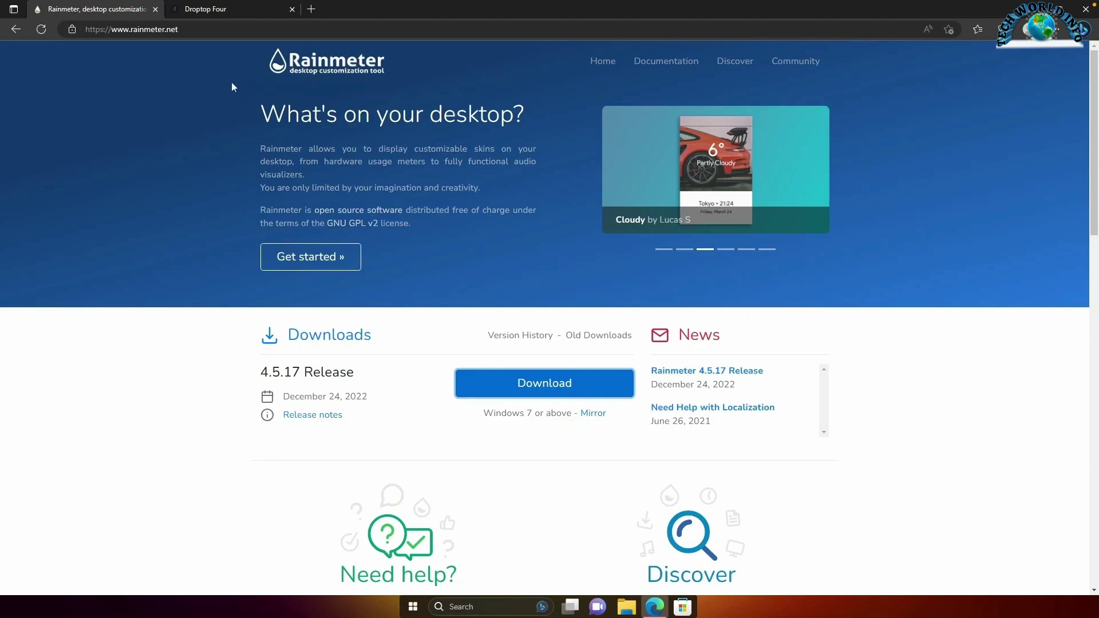
click(235, 12)
click(720, 295)
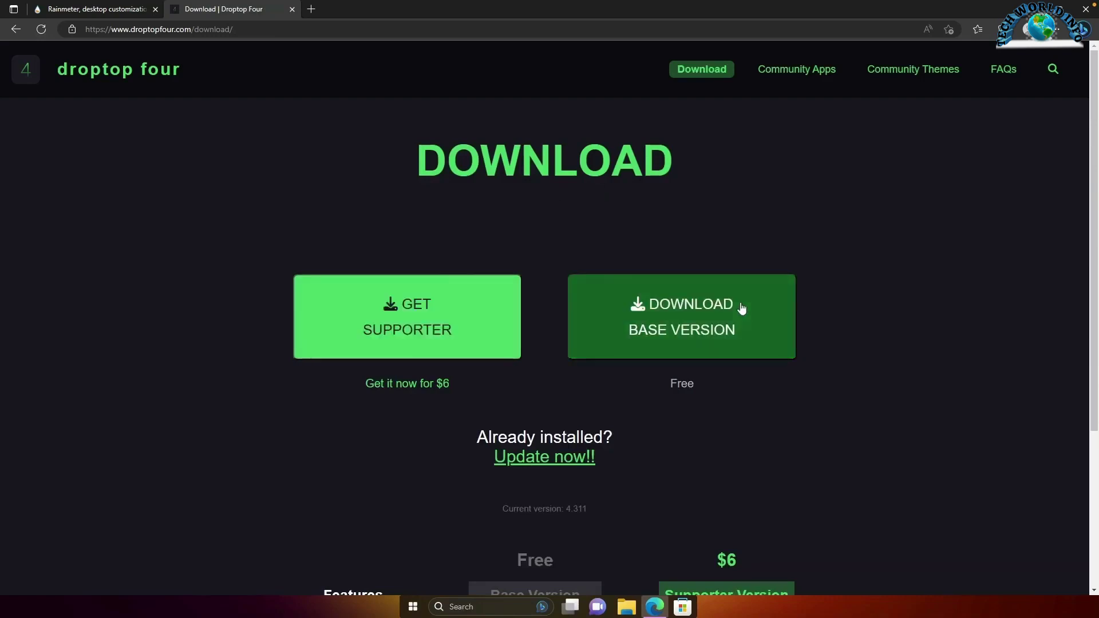
click(719, 319)
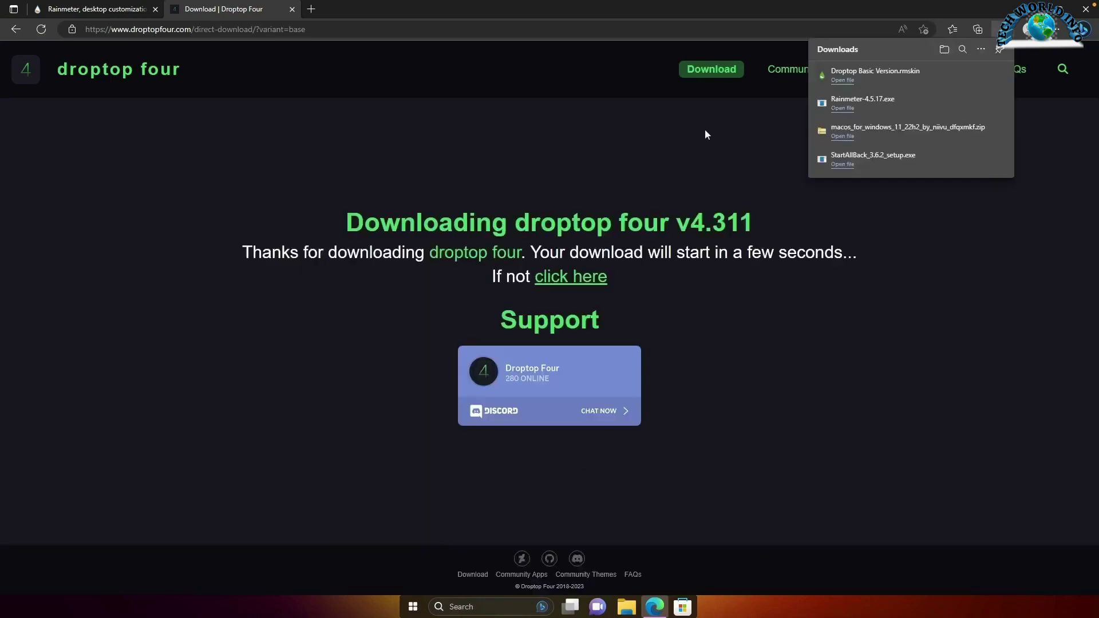
click(861, 73)
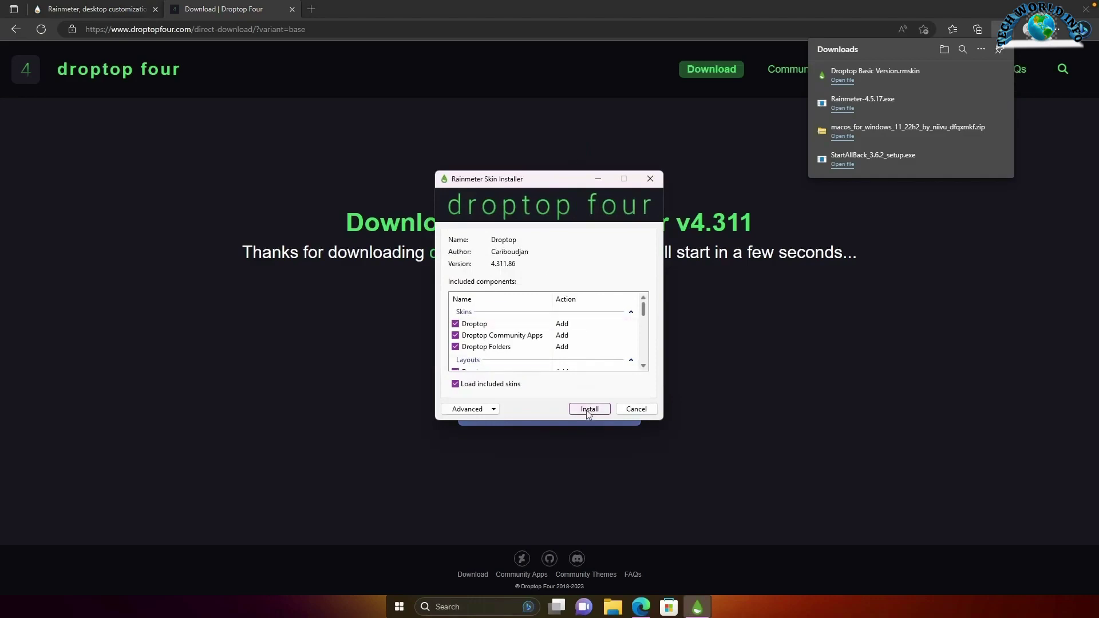
click(589, 409)
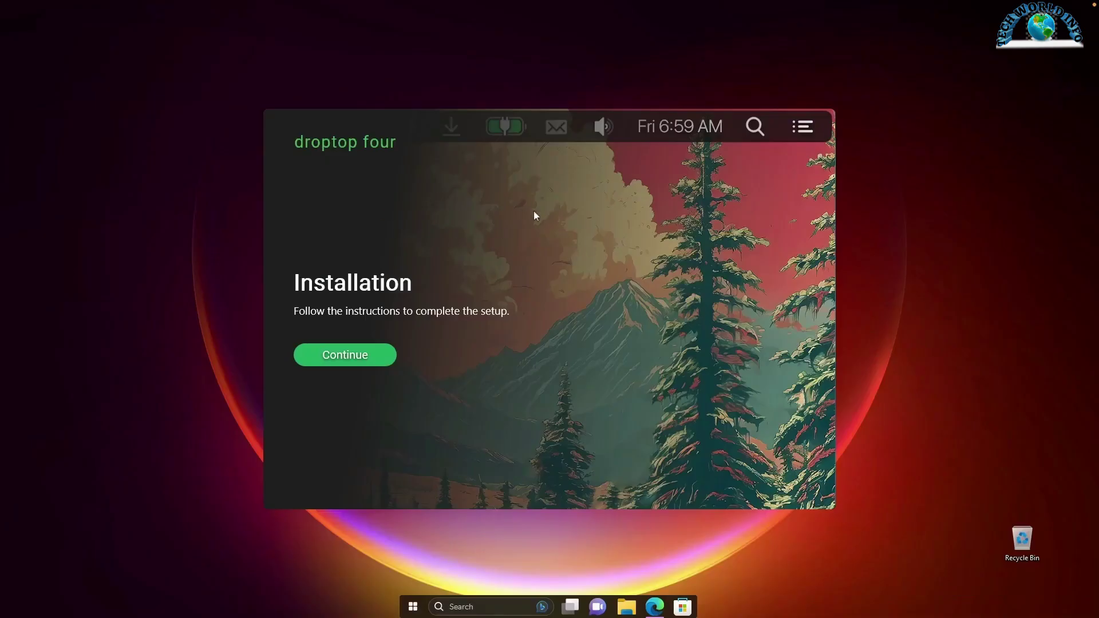
In the Droptop setup, choose English US as the language and "Always show Droptop" as the display mode.
click(403, 207)
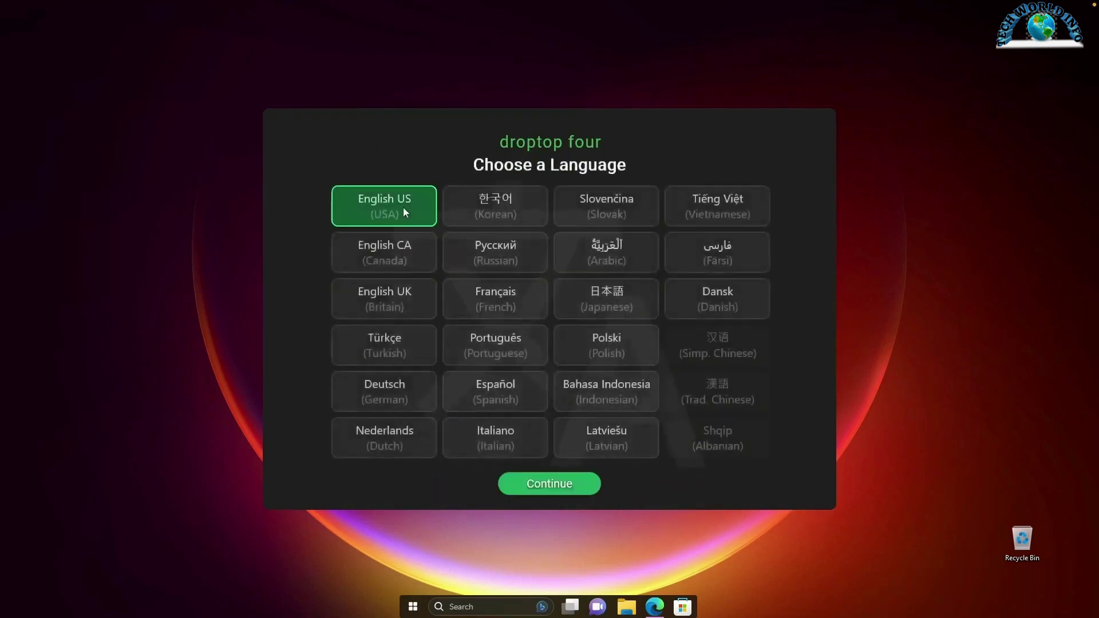
click(547, 483)
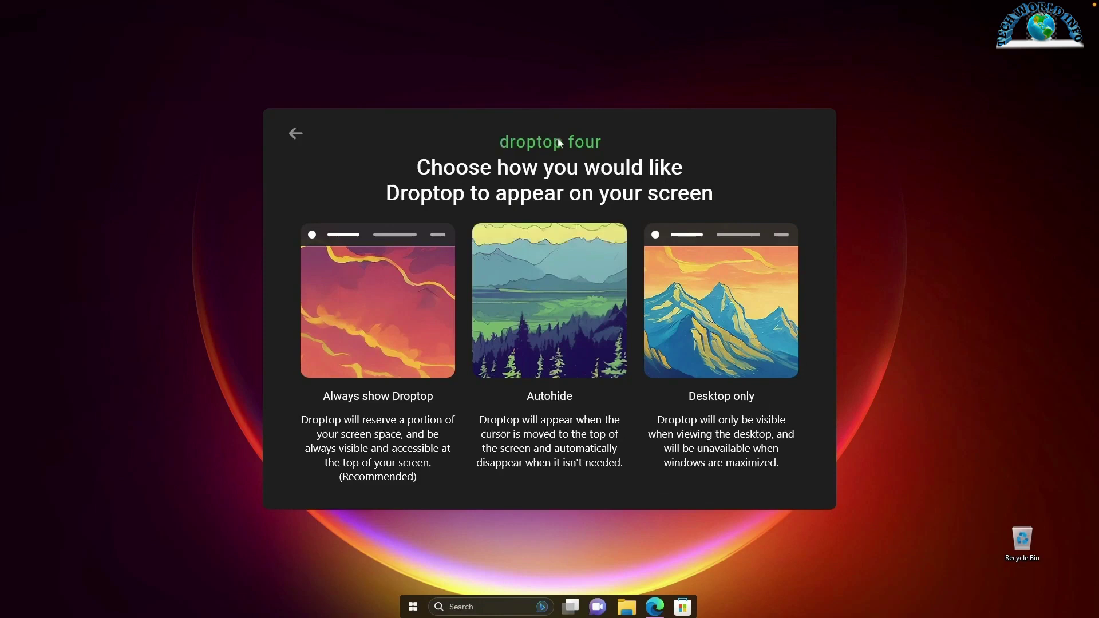
click(380, 299)
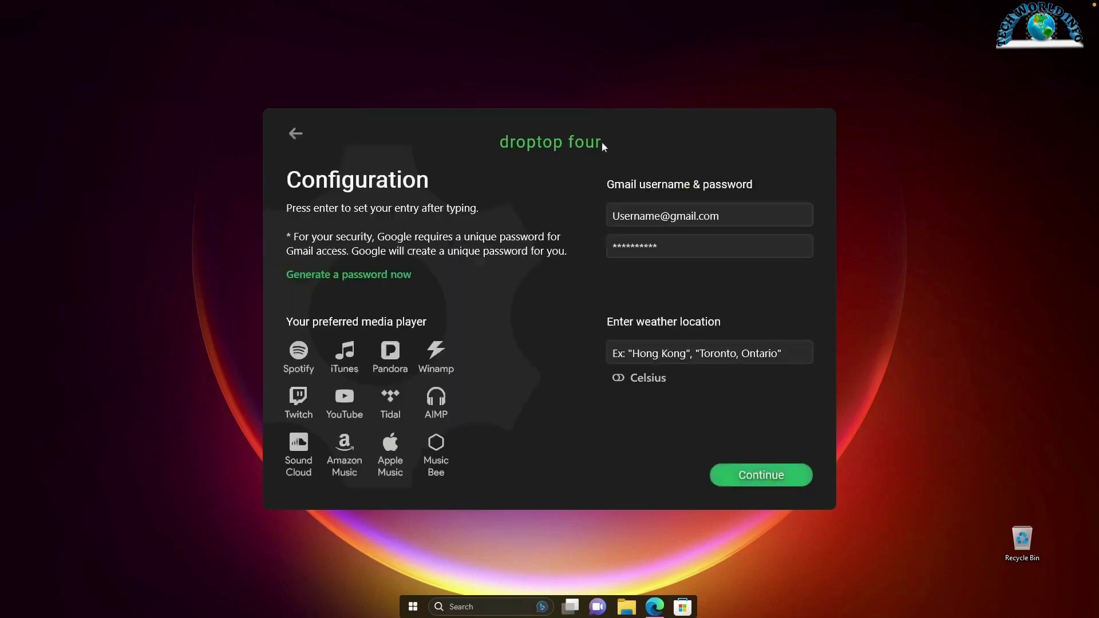
Choose Spotify as the preferred media player, toggle the Celsius option and continue past the Droptop configuration page.
click(300, 355)
click(618, 378)
click(773, 476)
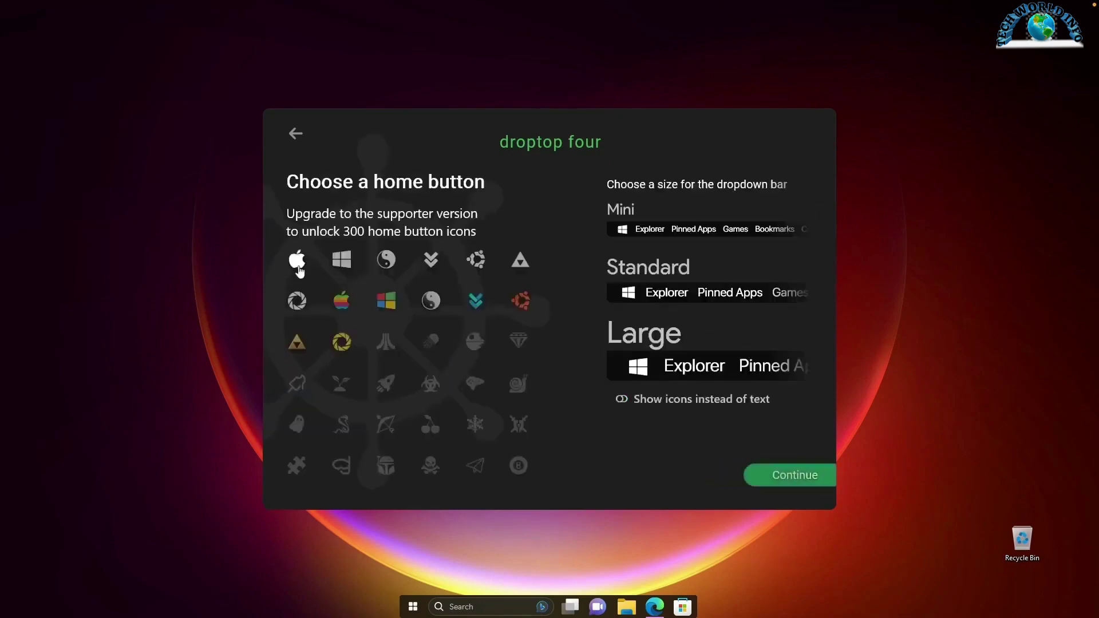
Choose the white Apple logo as Droptop's home button and Mini as the dropdown bar size.
click(297, 260)
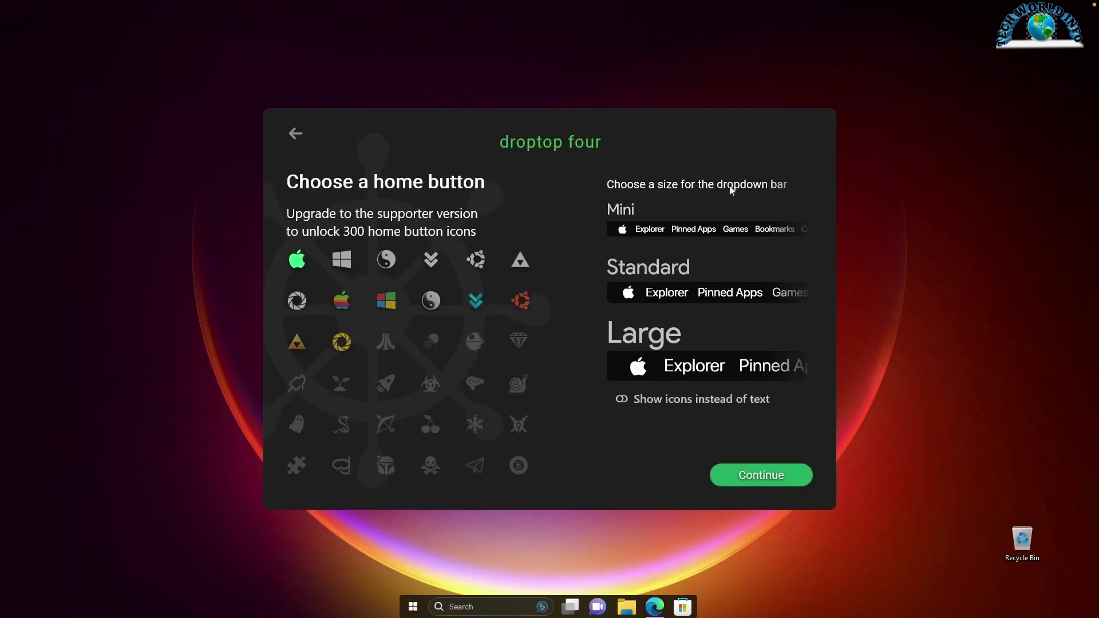
click(649, 230)
click(762, 480)
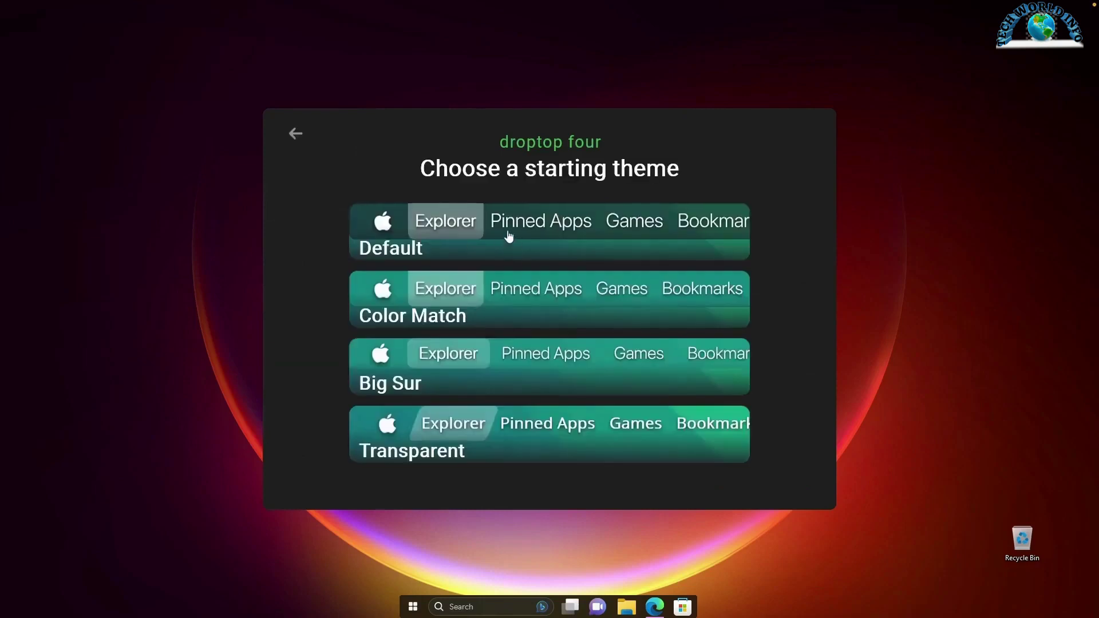
Choose the Default starting theme and finish the Droptop setup.
click(520, 229)
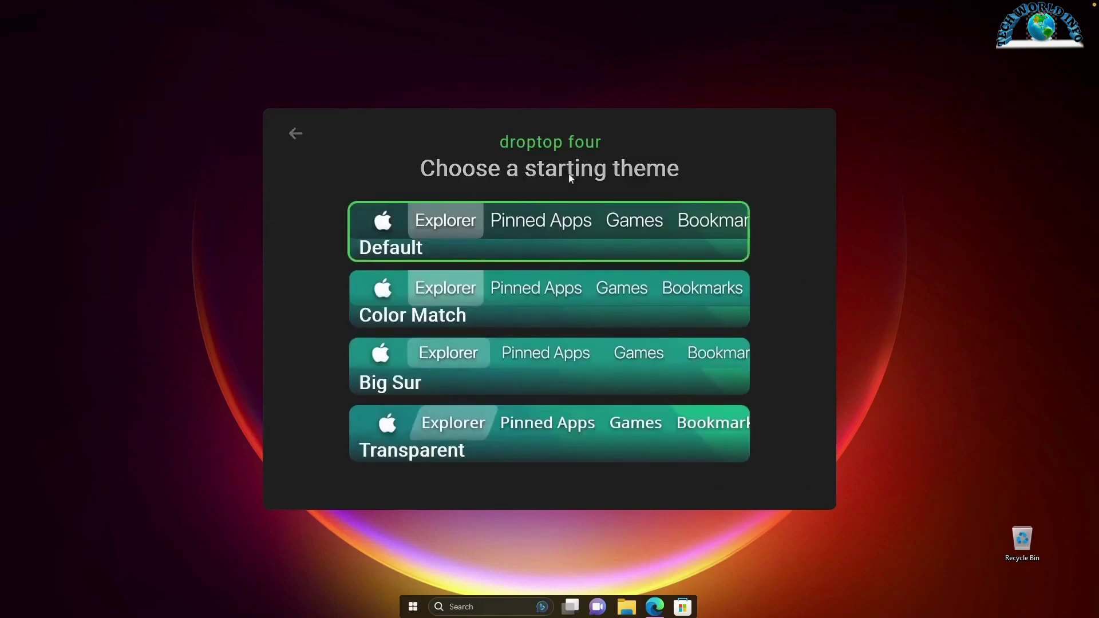
click(502, 441)
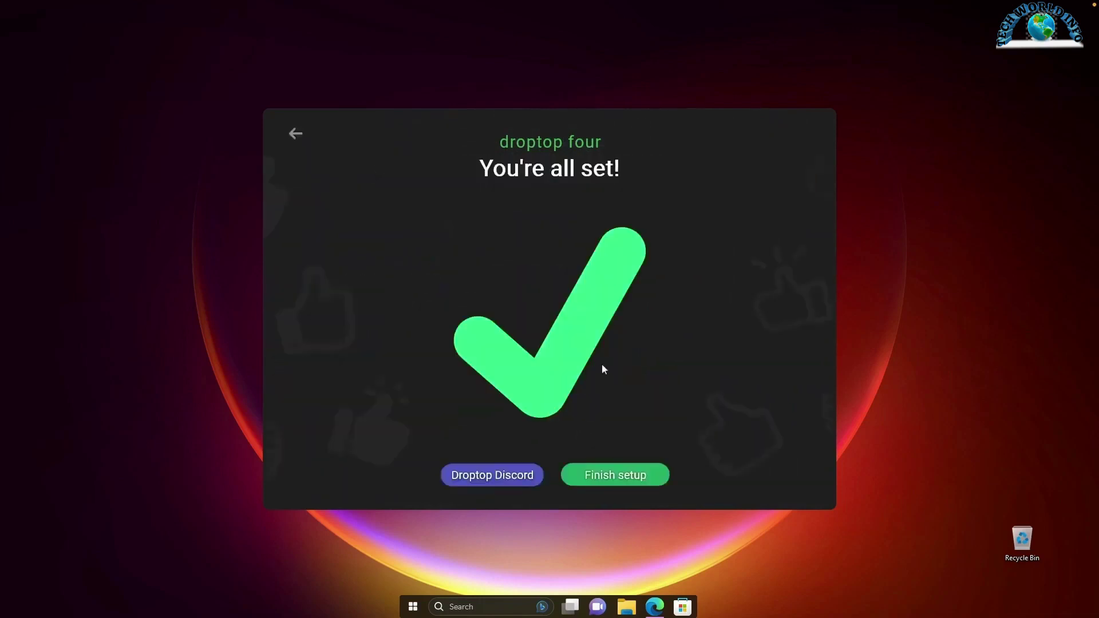
click(629, 486)
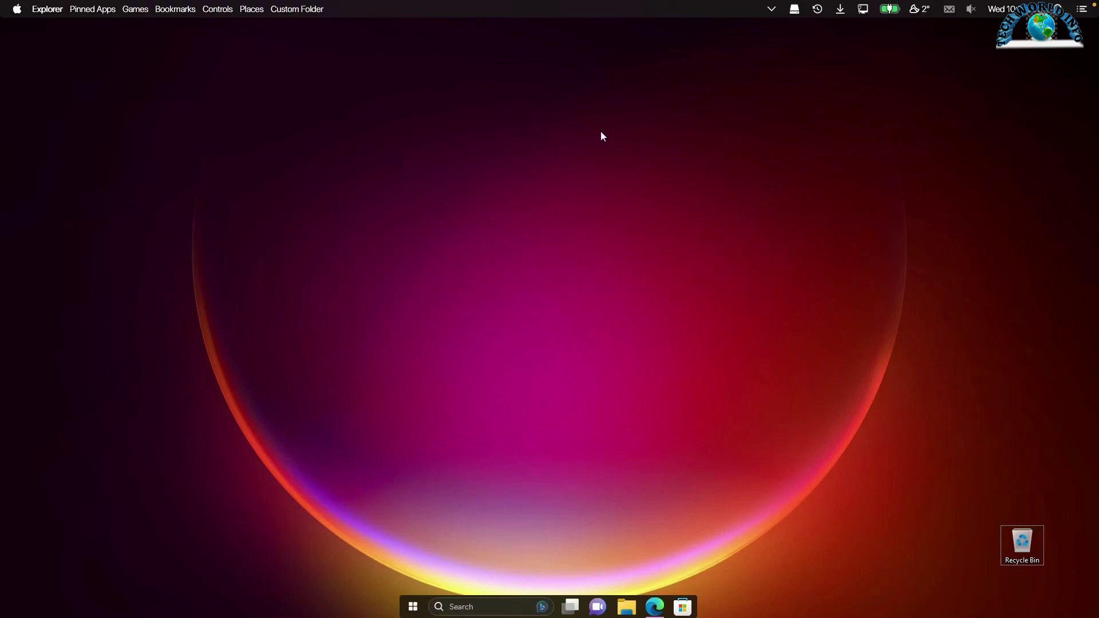
Check the Droptop bar with Edge open, minimize Edge and change Droptop's mode to "Only show on the desktop".
click(658, 609)
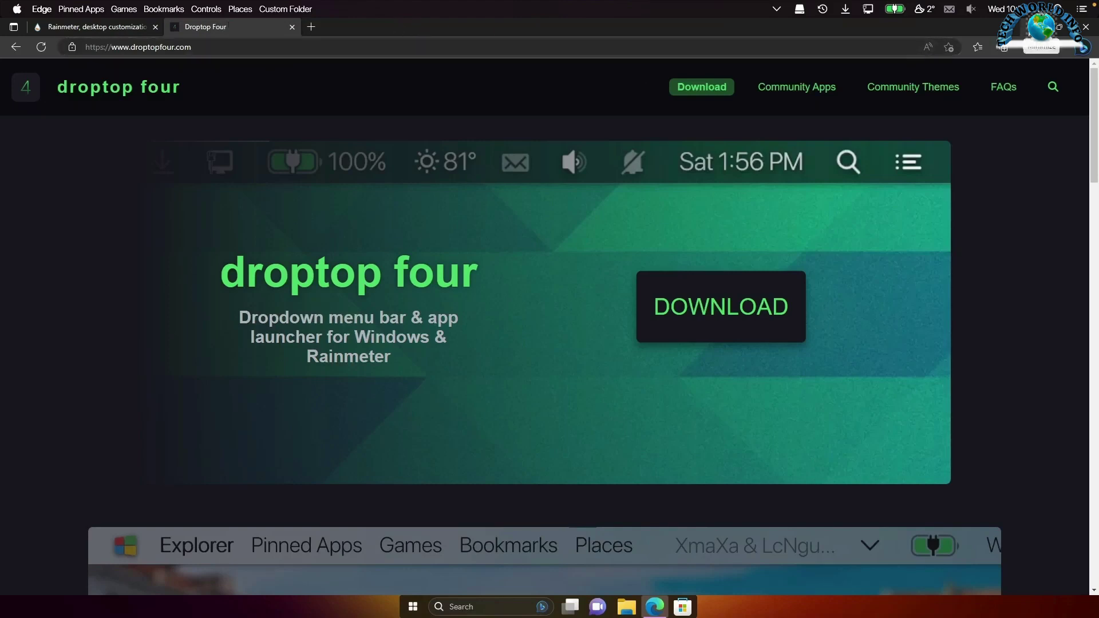
click(1033, 27)
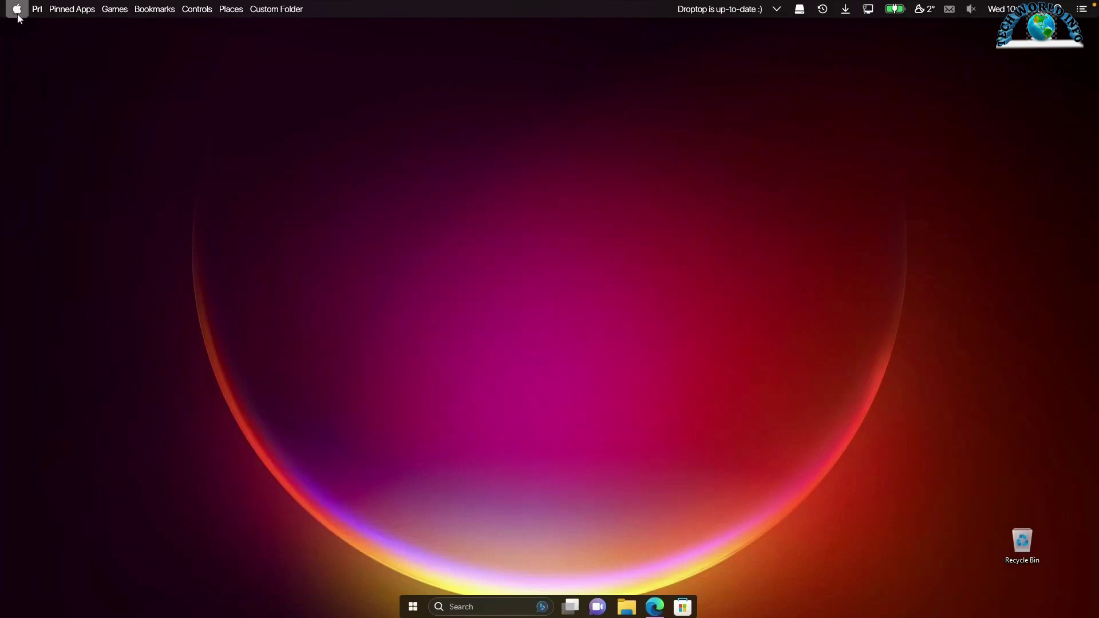
click(17, 9)
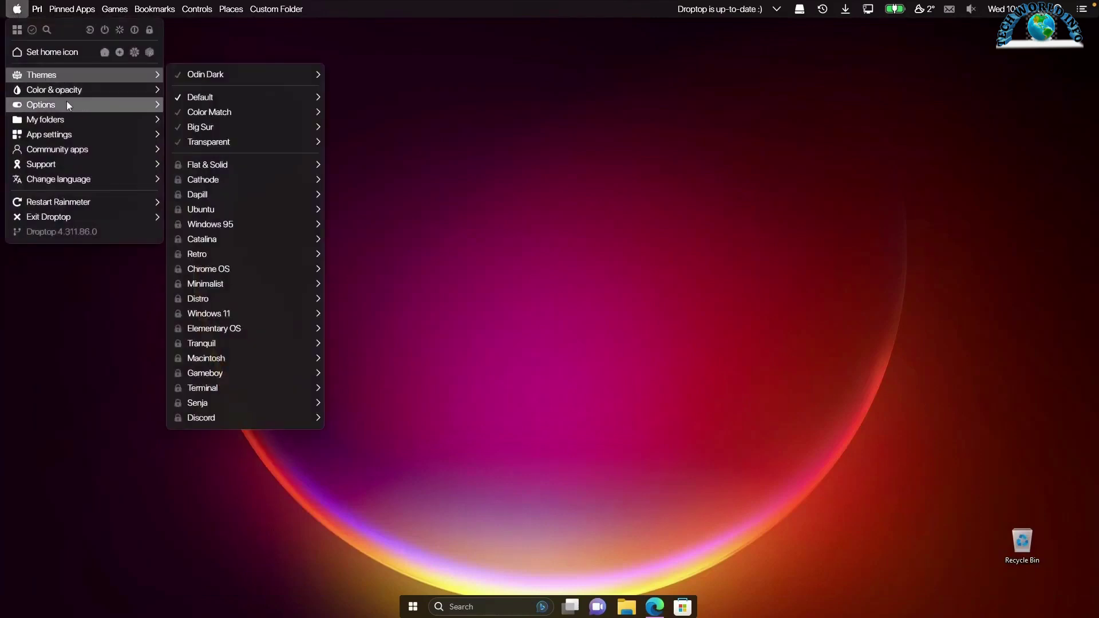
mouse_move(67, 103)
mouse_move(223, 105)
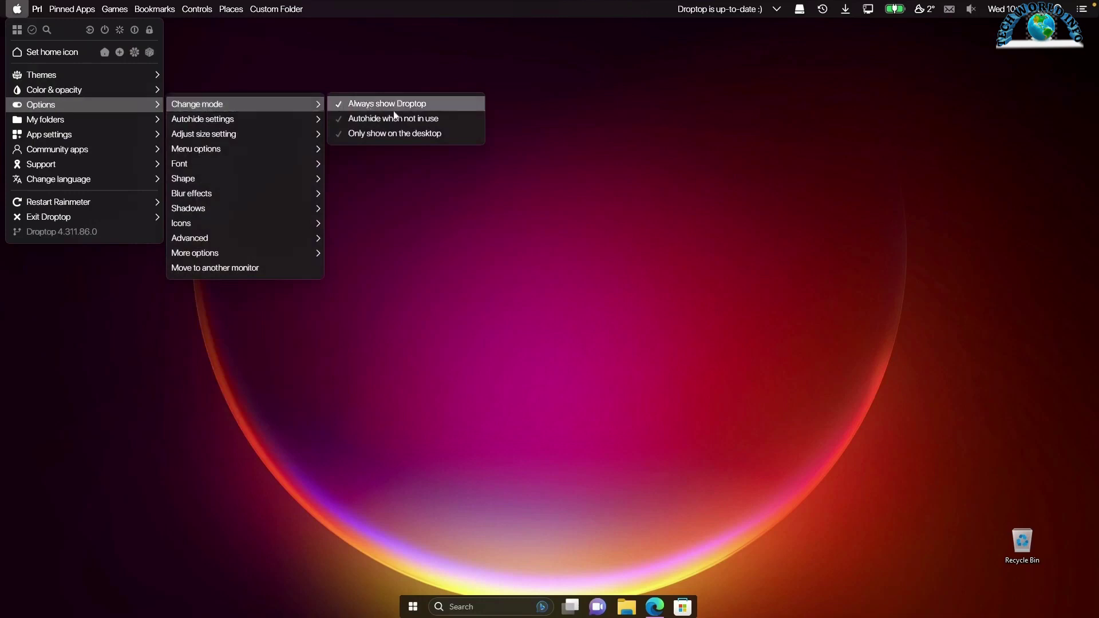
click(428, 135)
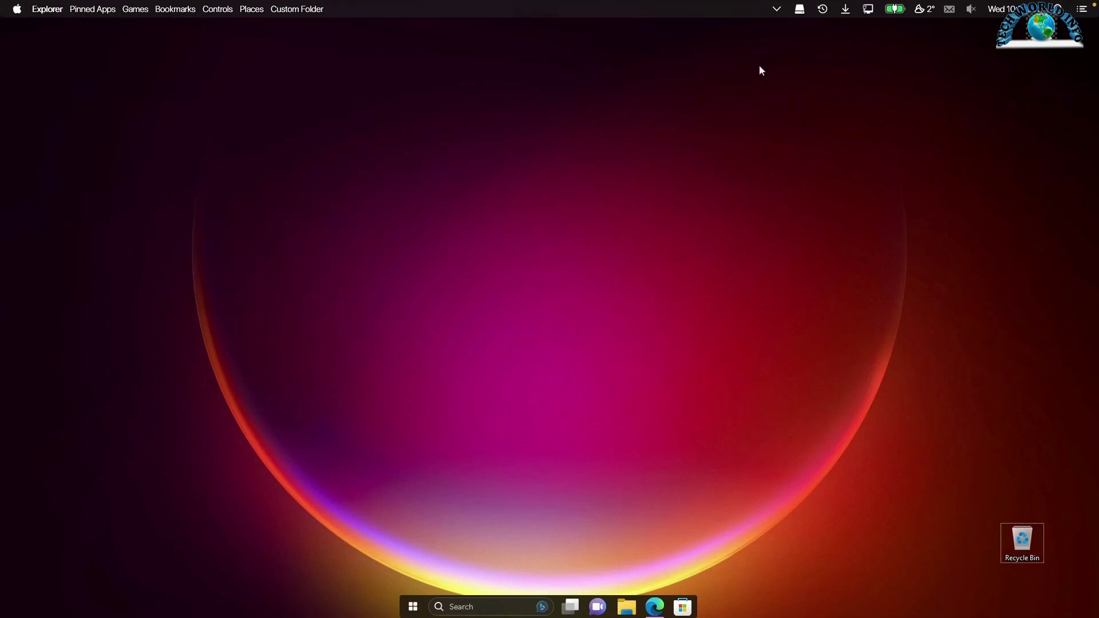
Switch to Edge and download Monterey_1.0.0.rmskin from the releases of the MontereyRainmeter GitHub repository.
click(660, 614)
click(655, 606)
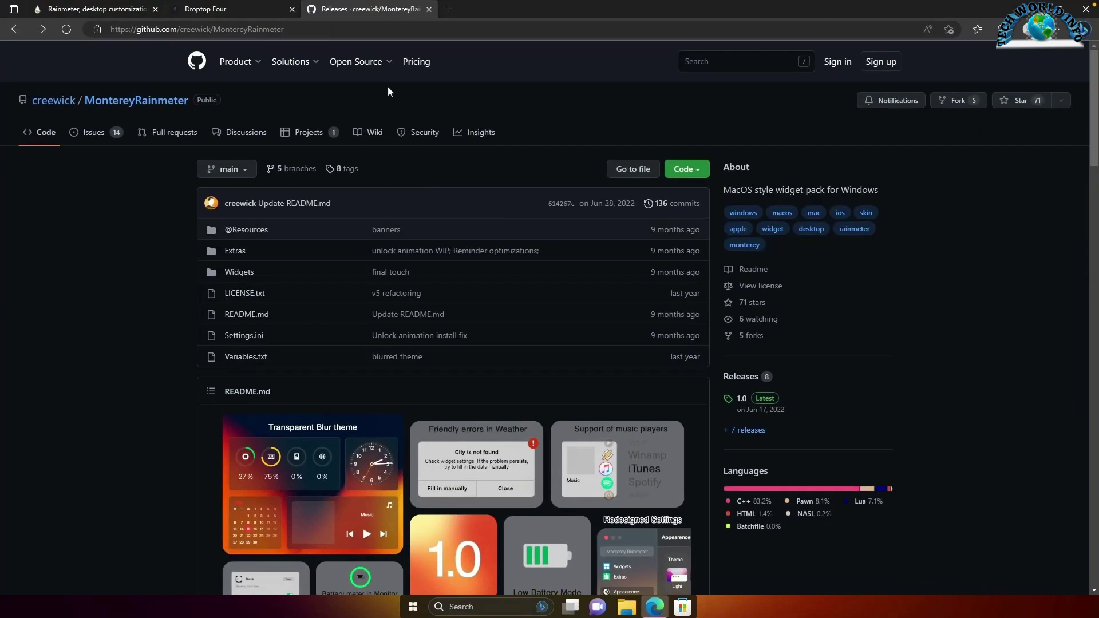
scroll(747, 294, down, 1)
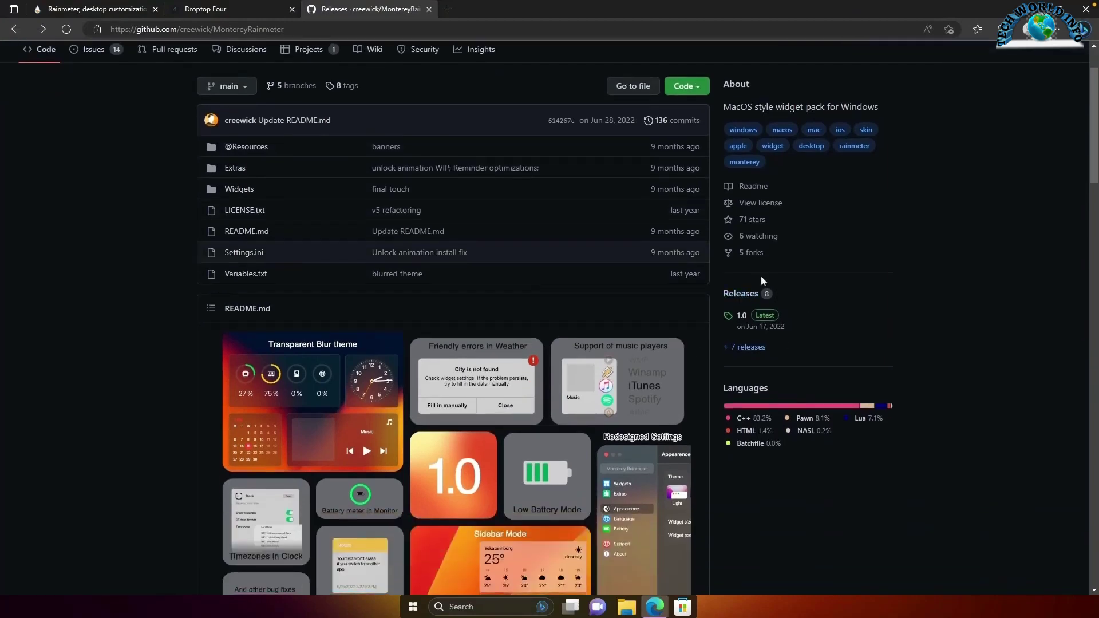
click(747, 293)
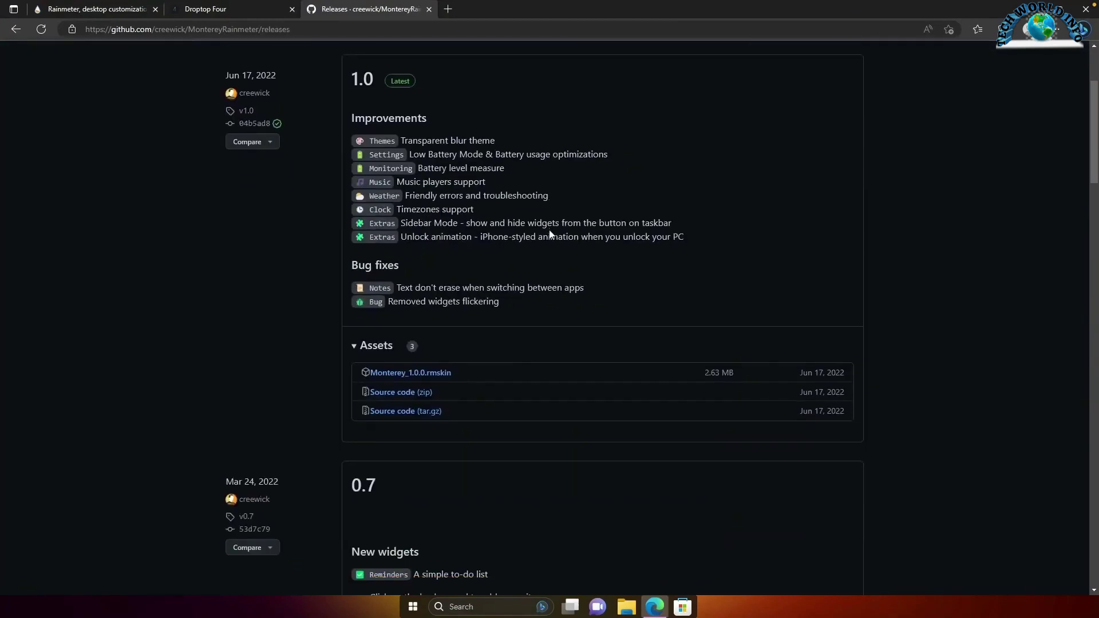
click(449, 375)
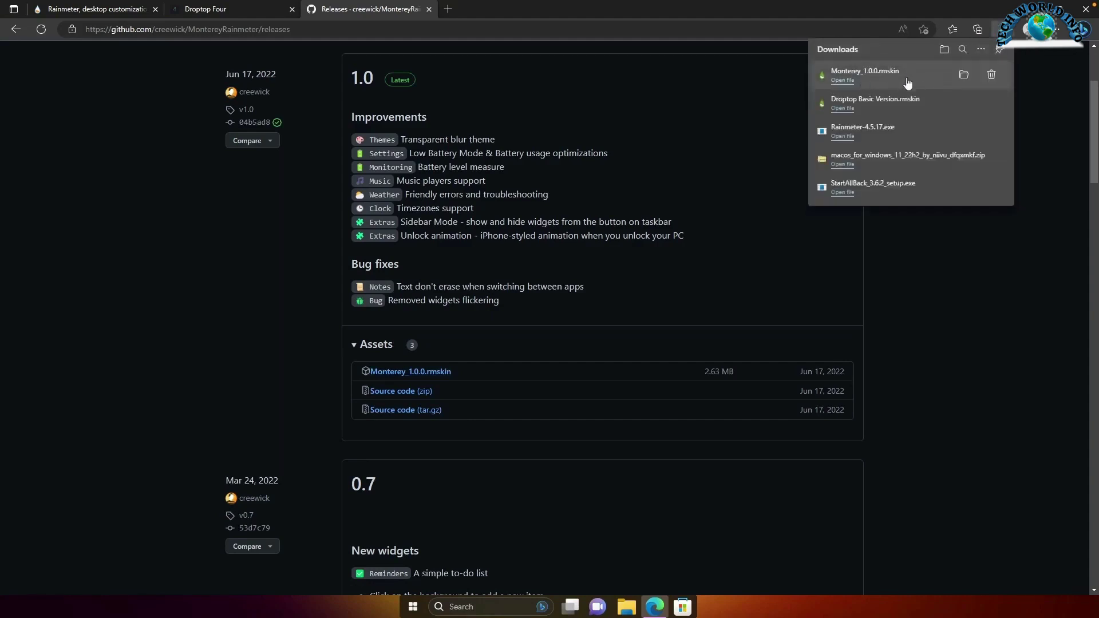
Open the downloaded Monterey skin package, review its included components and install it with the included skins loaded.
click(907, 83)
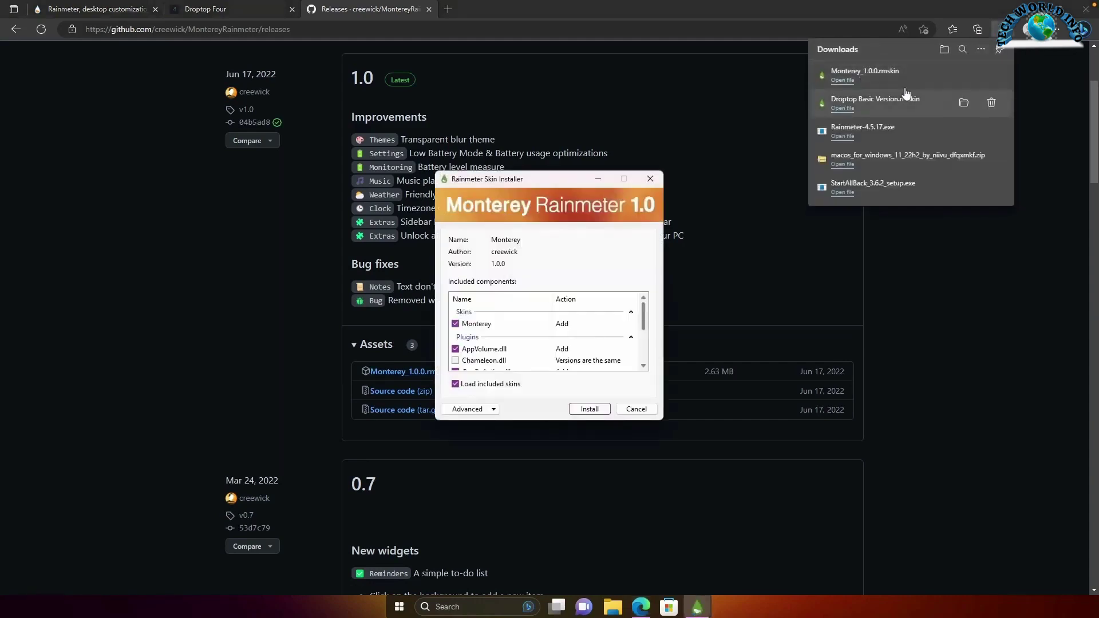
scroll(589, 314, down, 3)
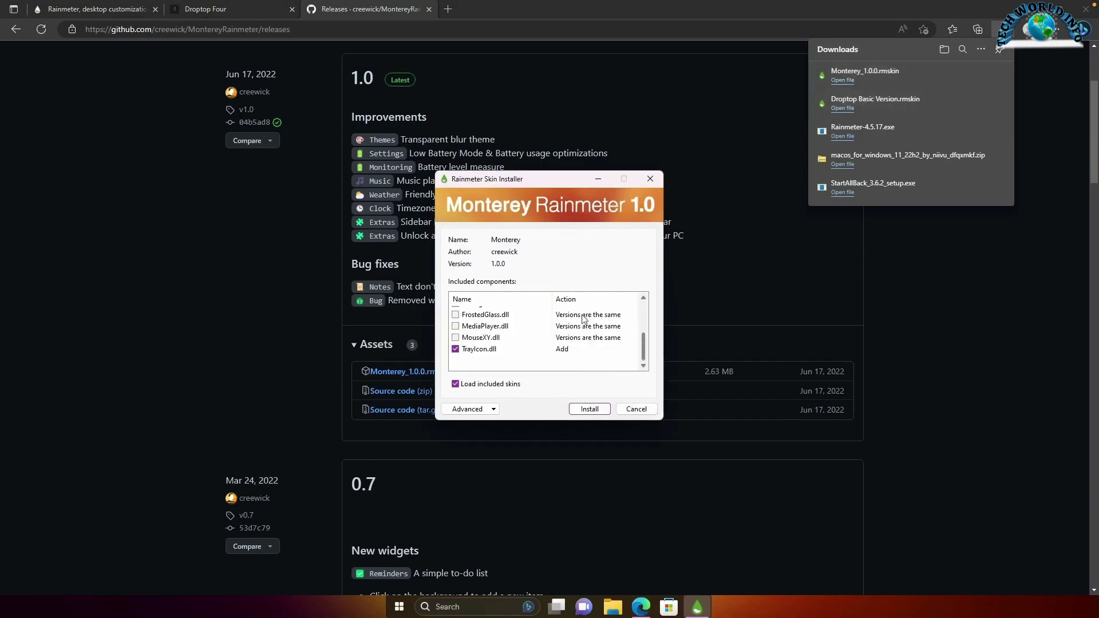
click(590, 408)
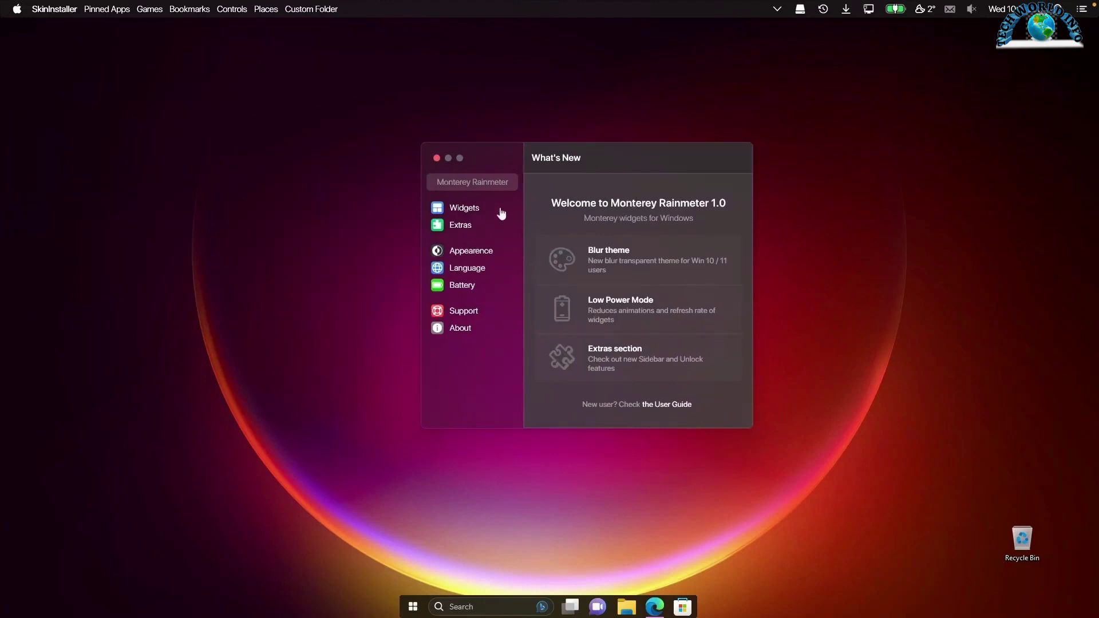
Enable the Clock, Calendar, Monitoring and Weather widgets in Monterey Rainmeter.
click(470, 209)
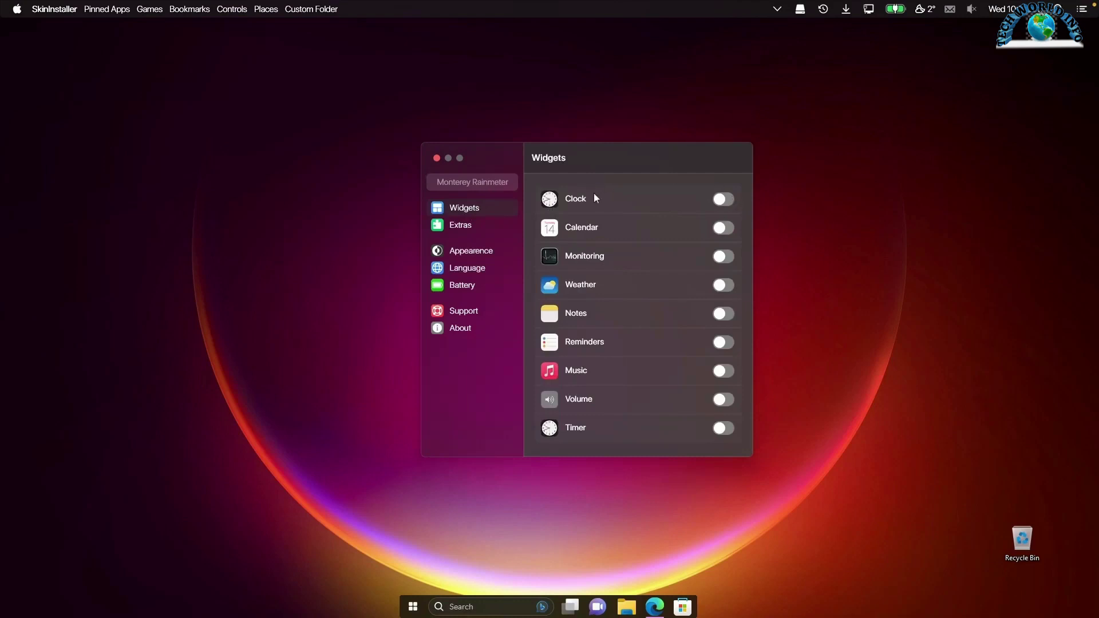
click(724, 201)
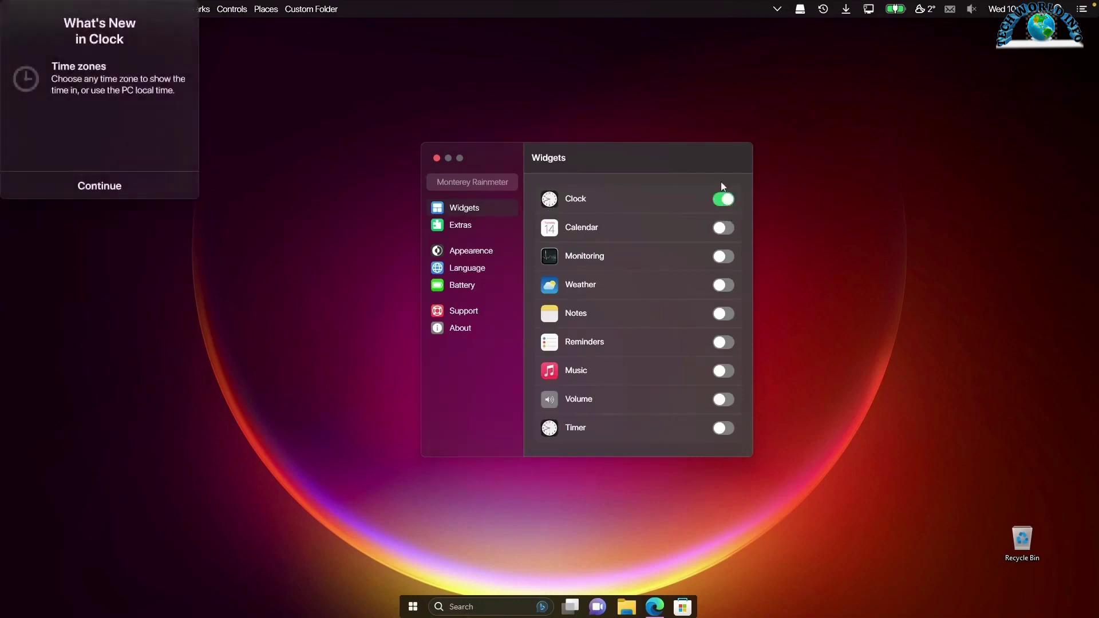
click(729, 230)
click(722, 257)
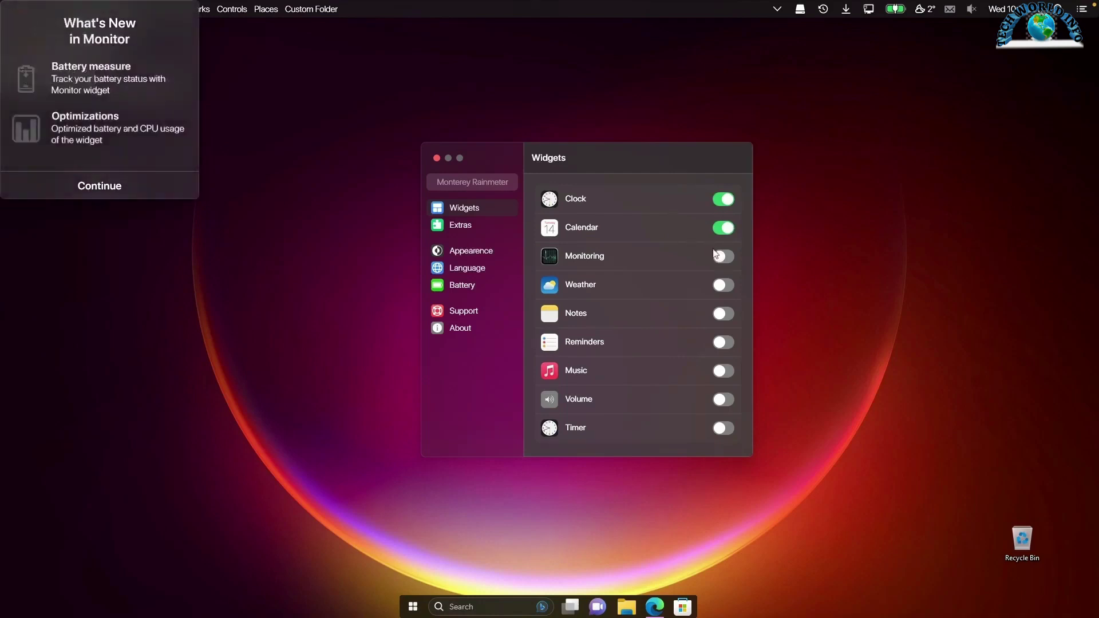
click(722, 283)
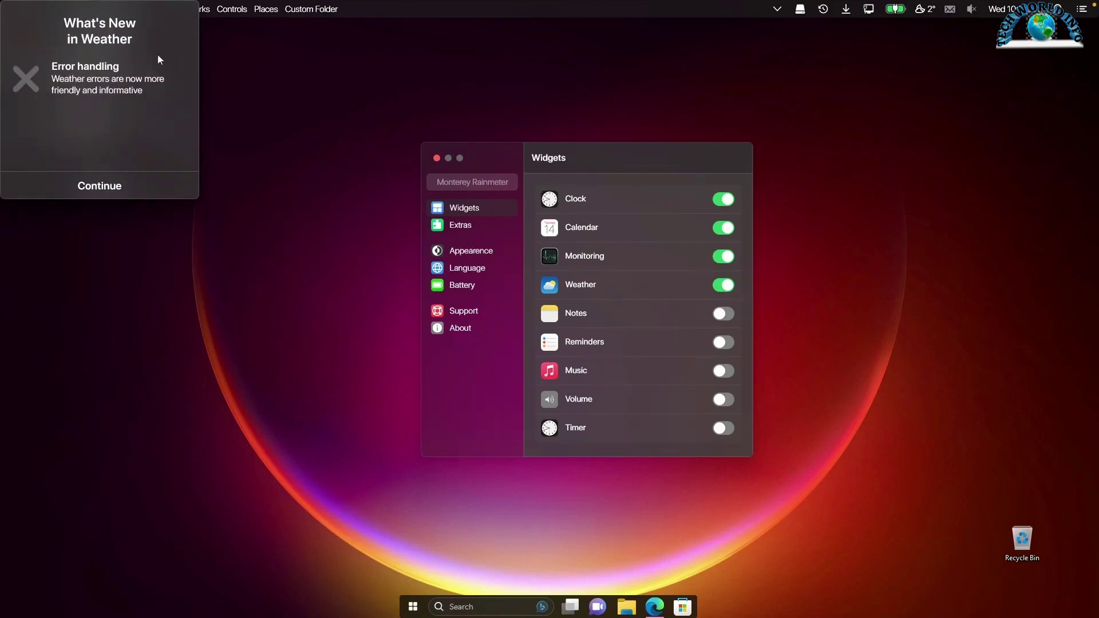
Dismiss the "What's New" cards of the newly enabled widgets.
click(162, 190)
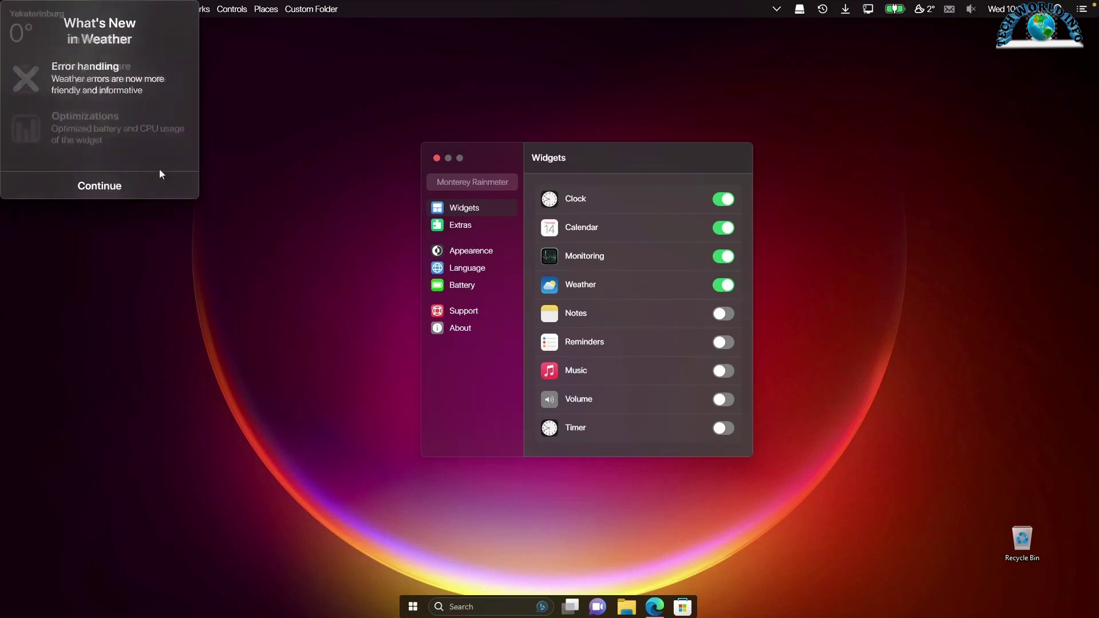
click(119, 185)
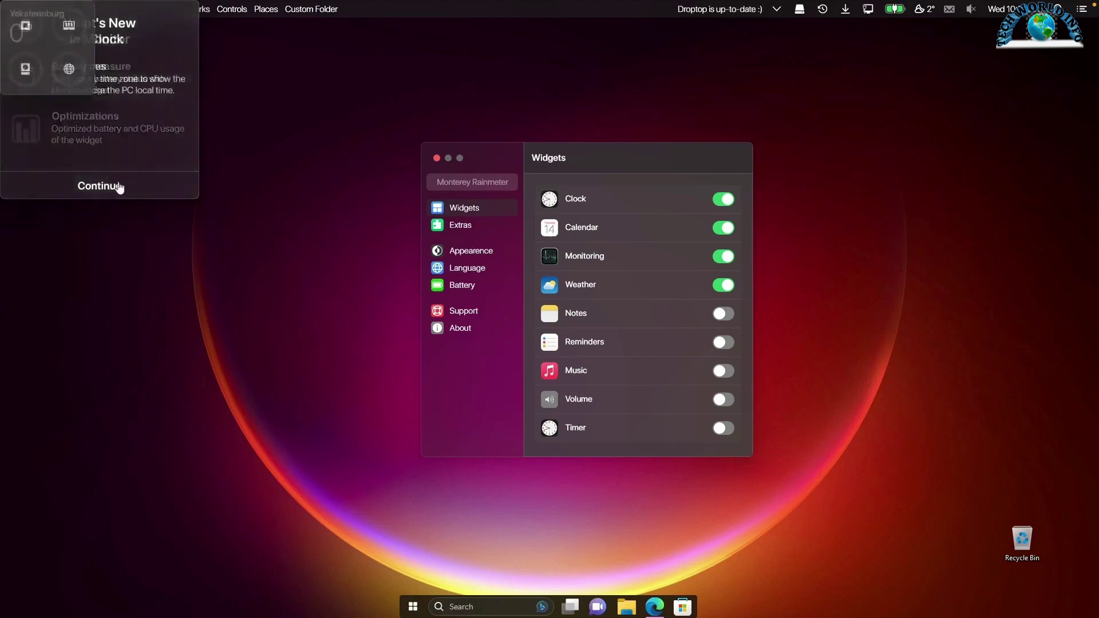
click(132, 192)
click(129, 192)
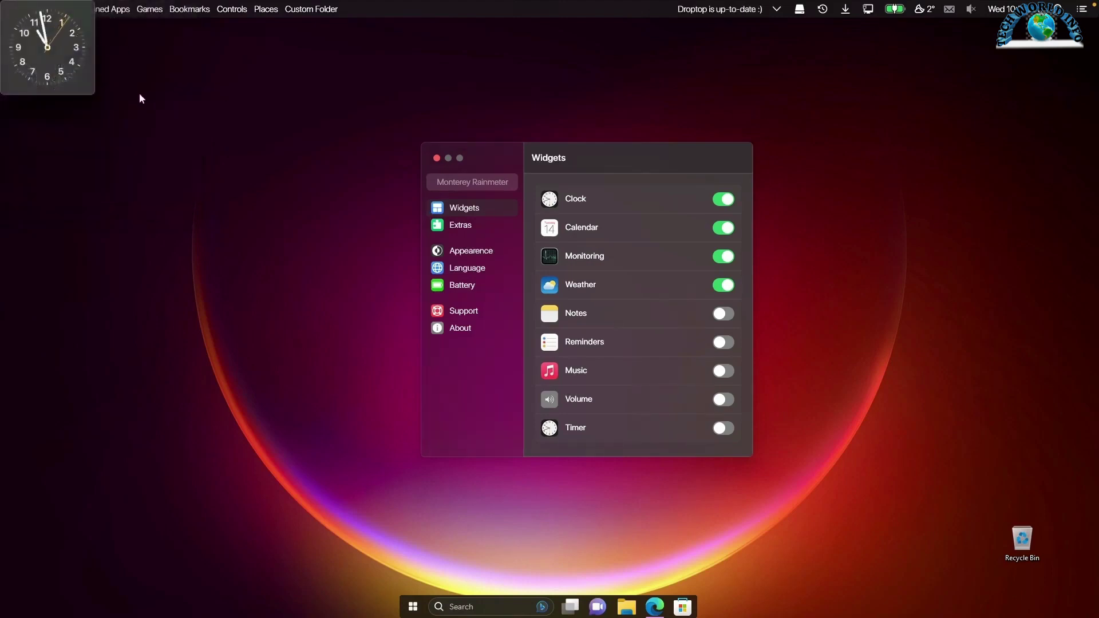
Arrange the Clock and Weather widgets side by side in the desktop's upper-right corner, with Monitoring and Calendar stacked below the Clock.
drag(83, 65, 958, 92)
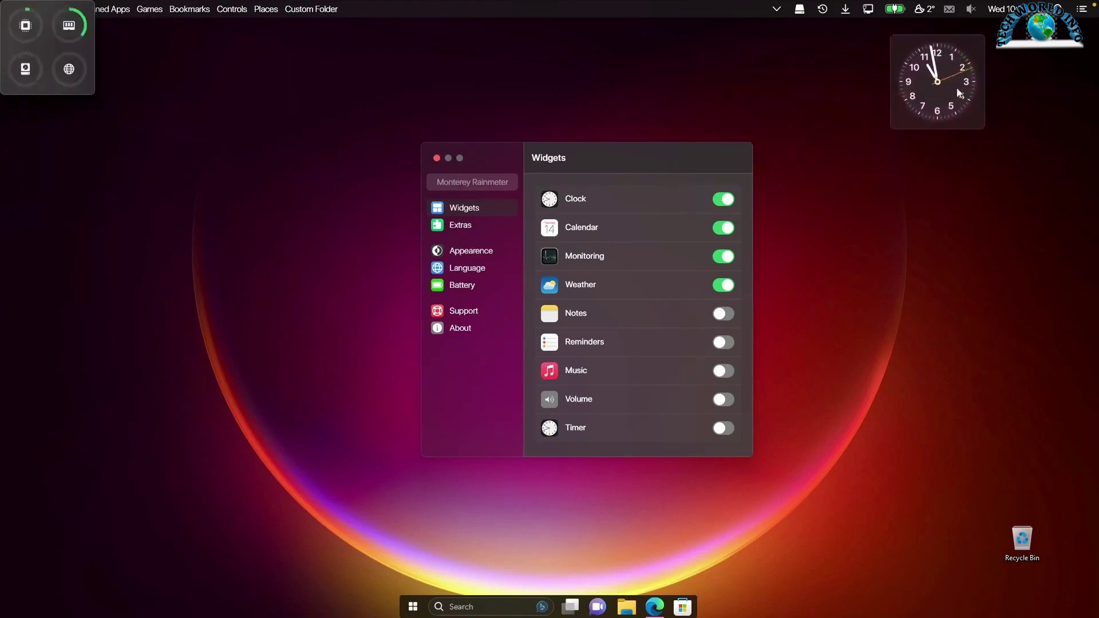
drag(65, 76, 954, 221)
drag(59, 67, 1052, 97)
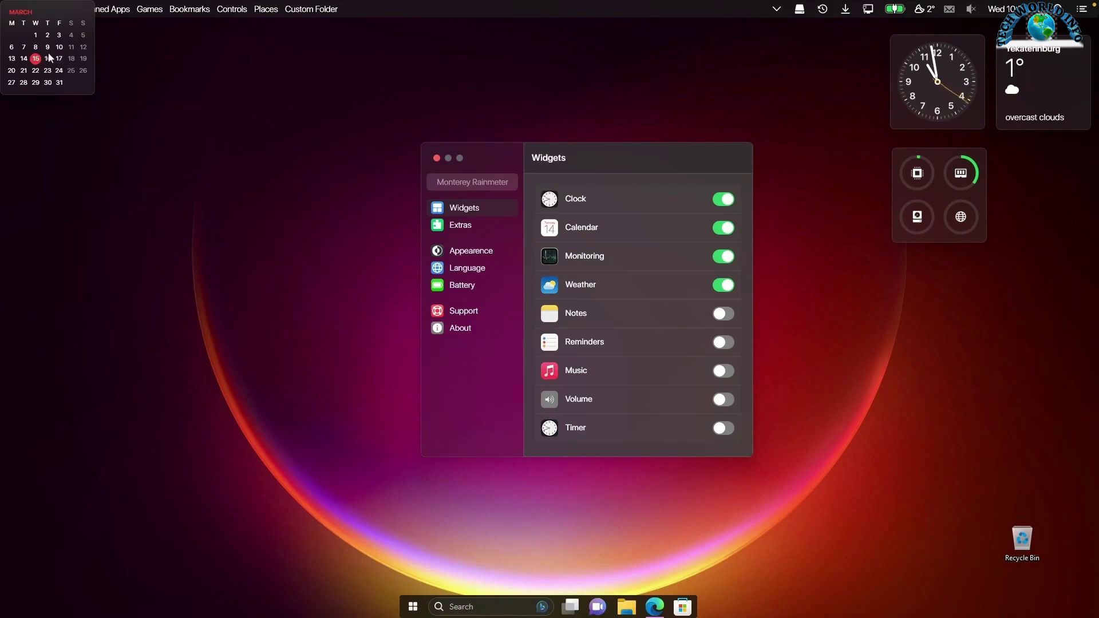
drag(48, 55, 942, 310)
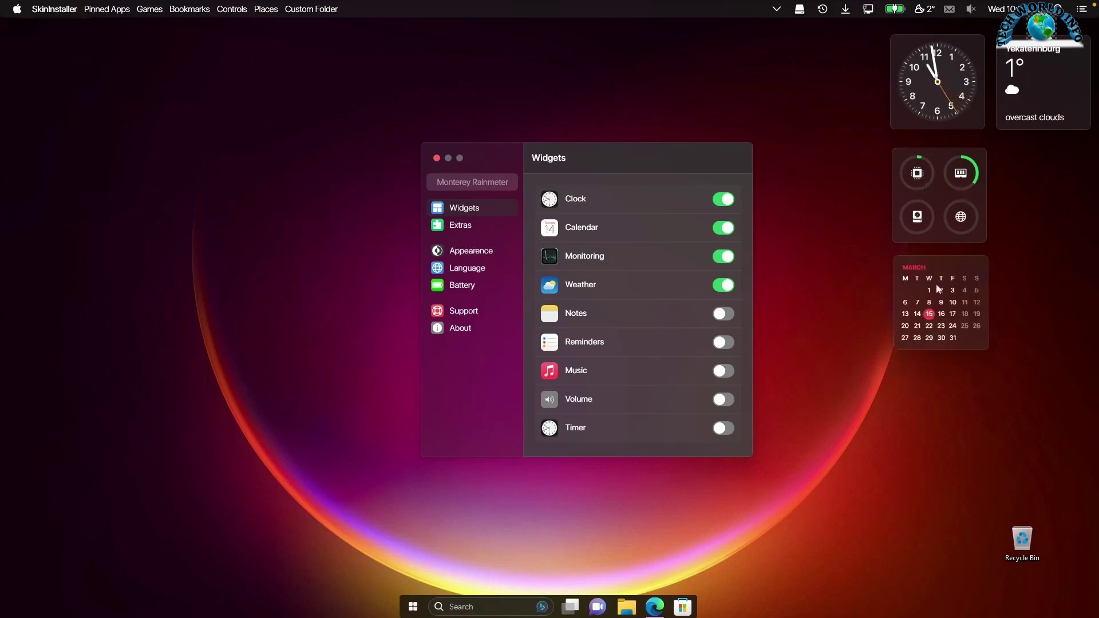
Set both the Monitoring and the Calendar widgets to the Wide size.
right_click(942, 200)
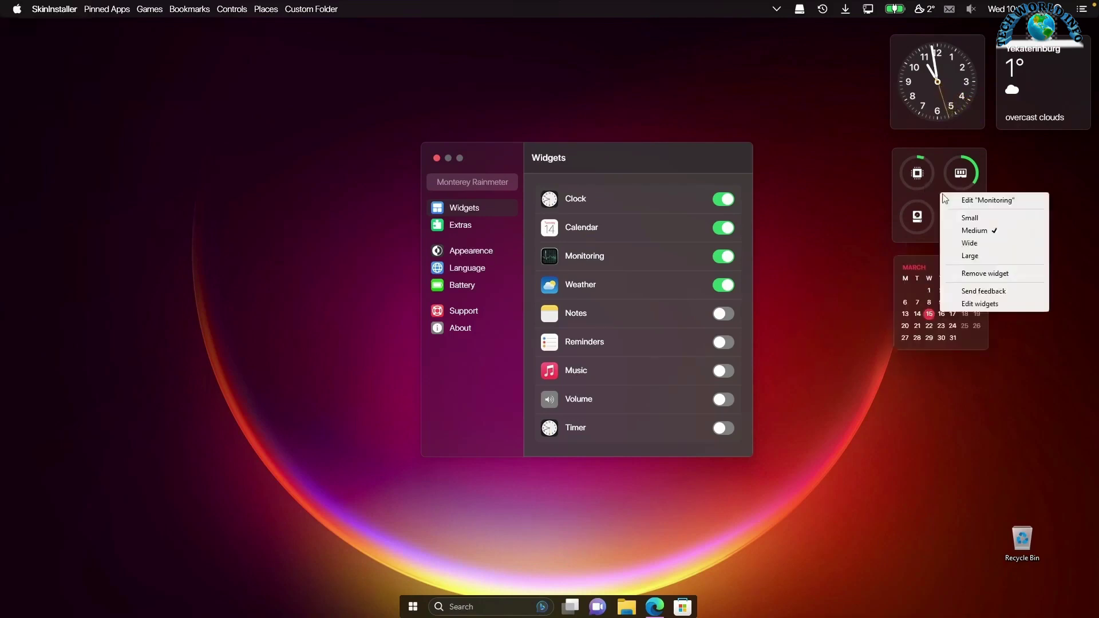
click(978, 245)
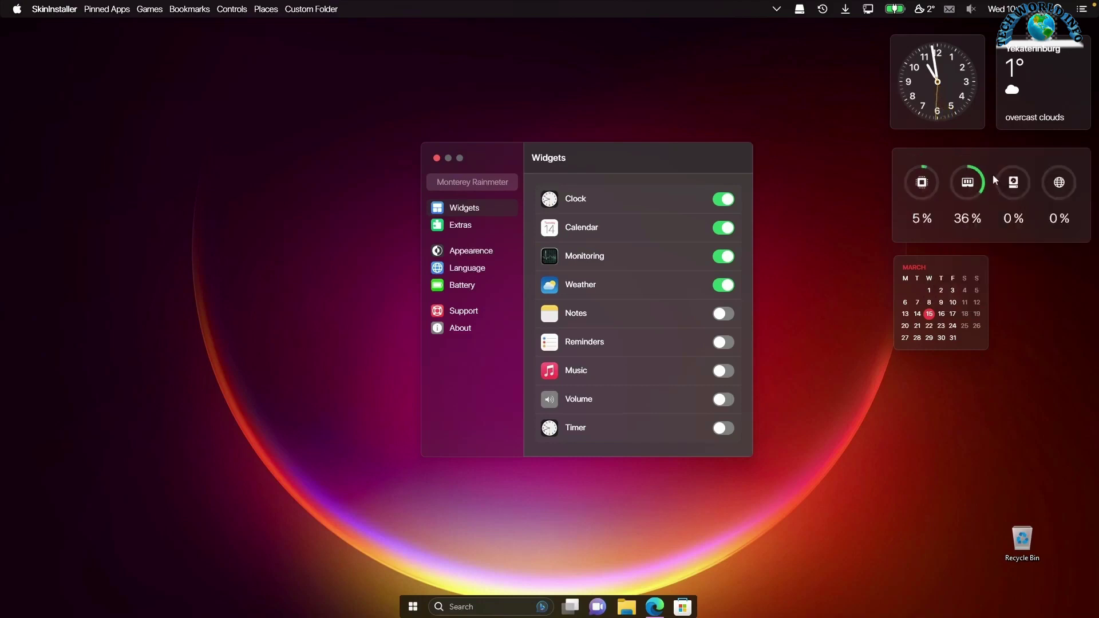
right_click(951, 269)
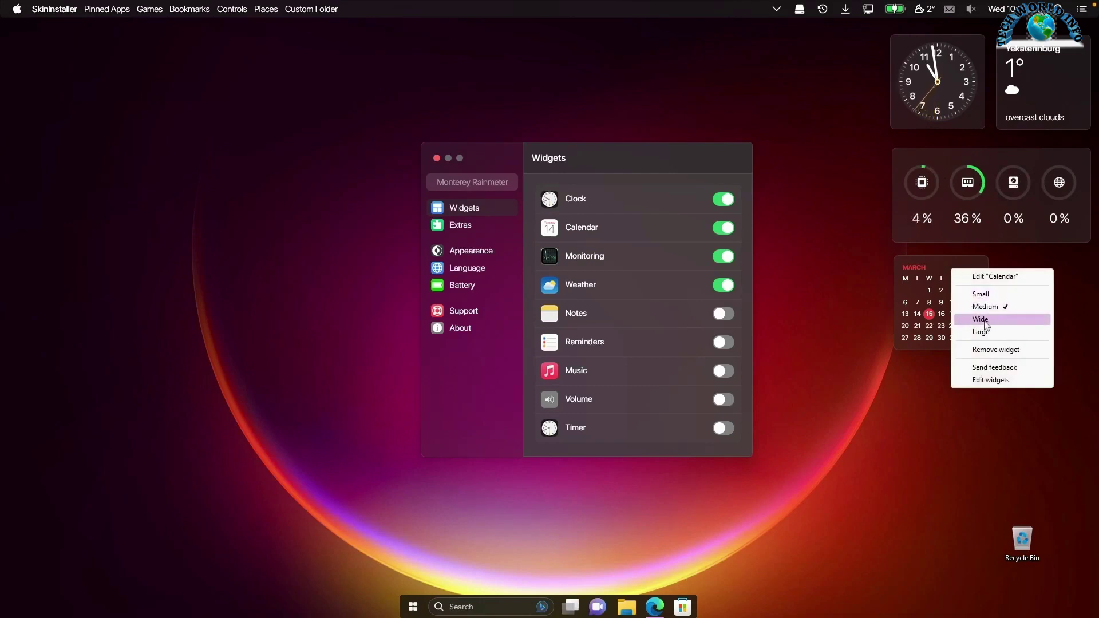
click(991, 324)
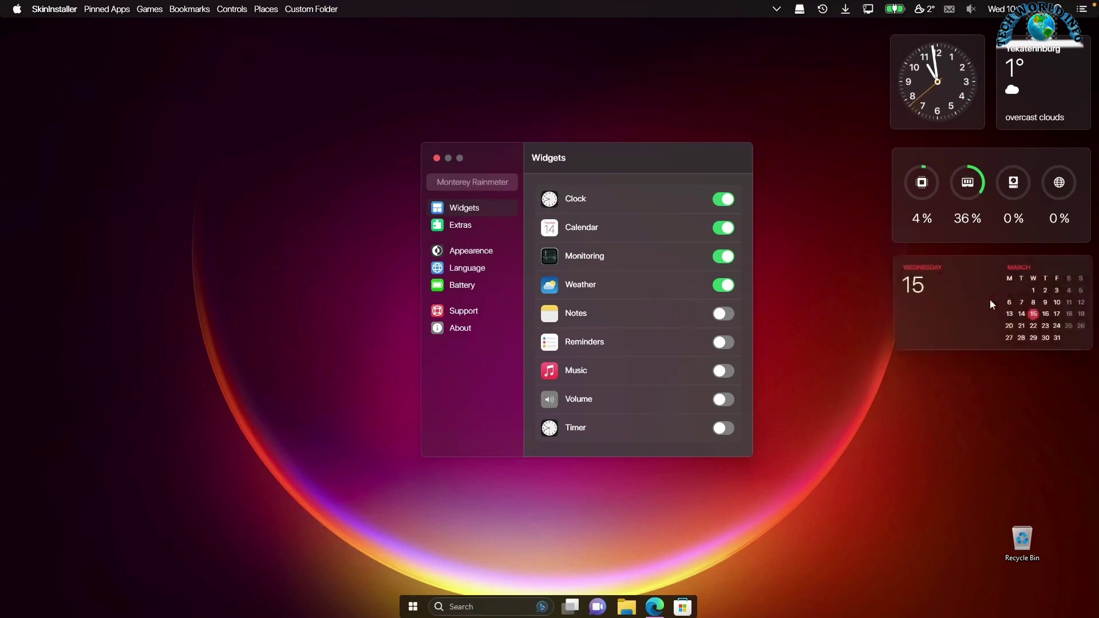
Try the Large size on the Calendar widget and return it to Wide.
right_click(995, 293)
click(1024, 356)
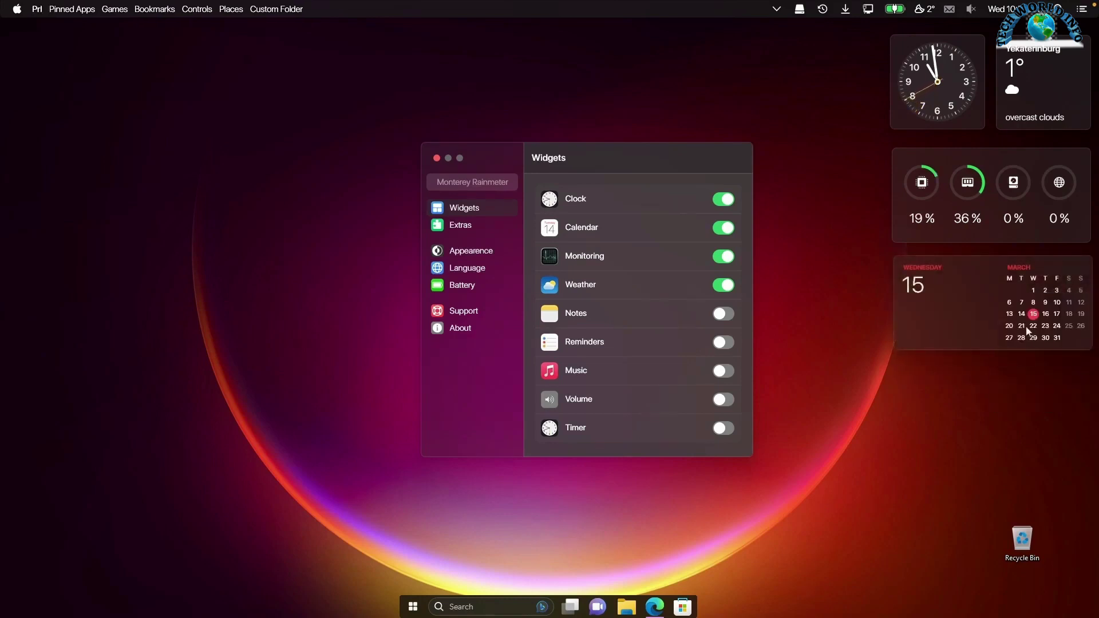
right_click(979, 283)
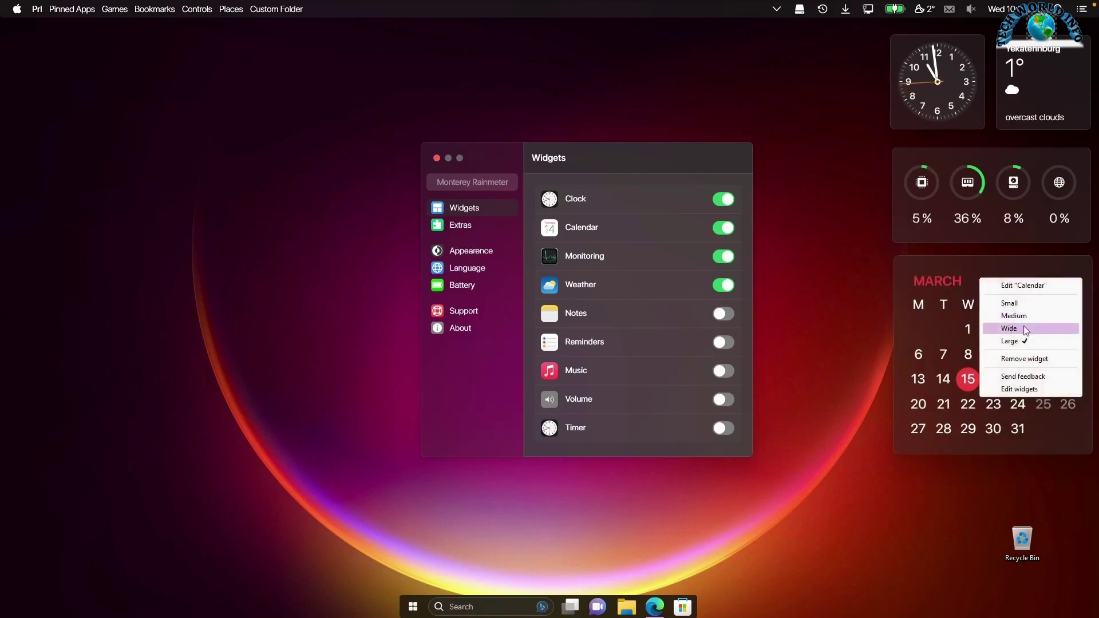
click(1026, 330)
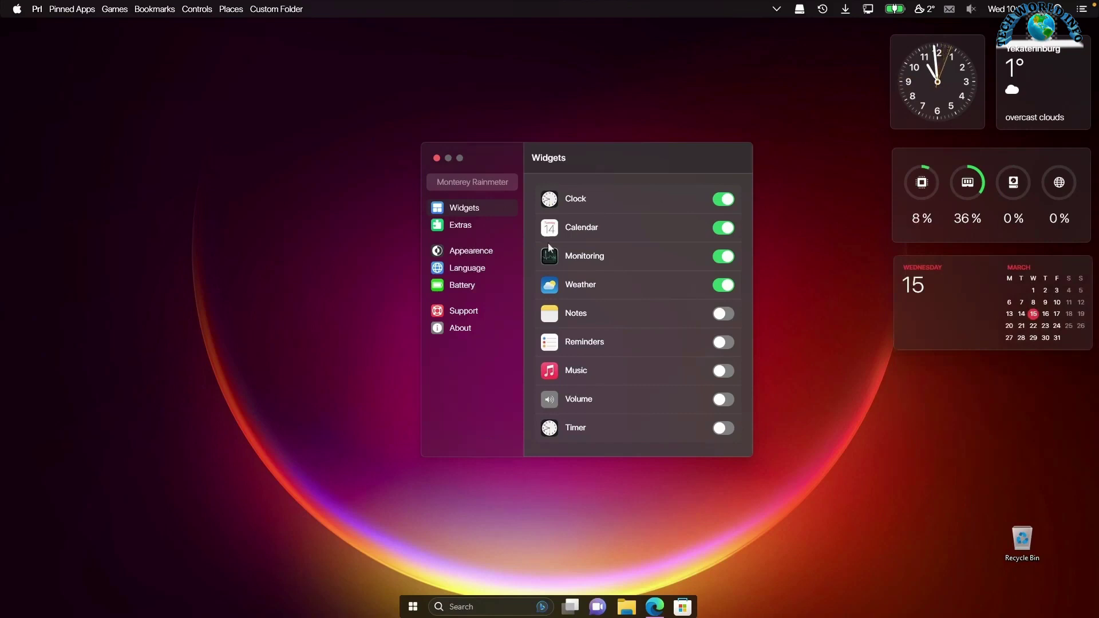
Try the Color theme for the Monterey widgets and return to the Blur theme.
click(488, 253)
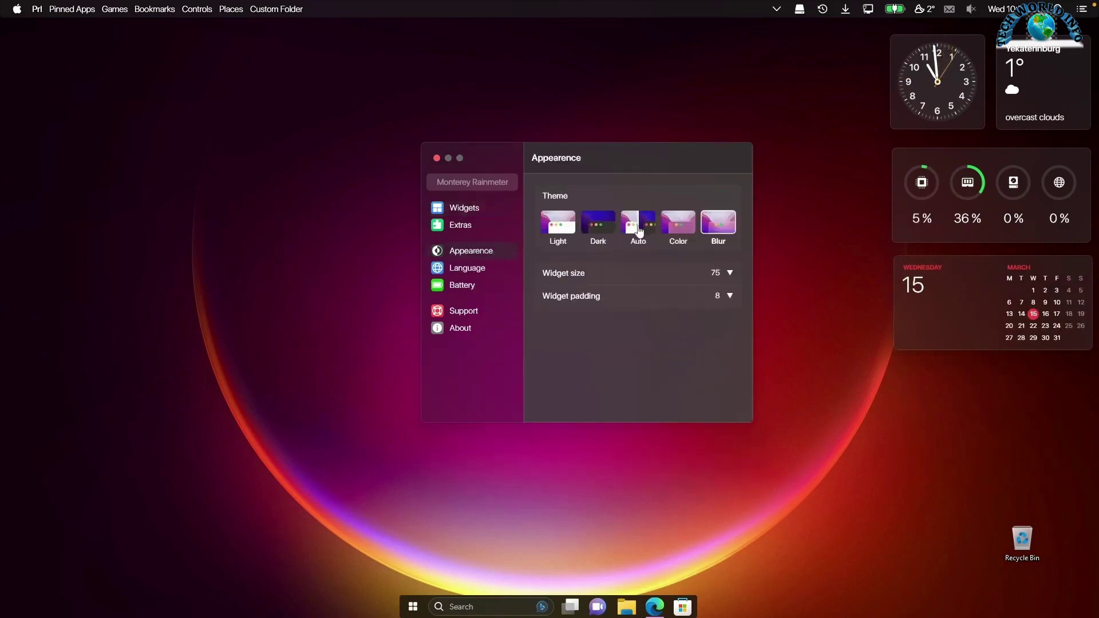
click(680, 216)
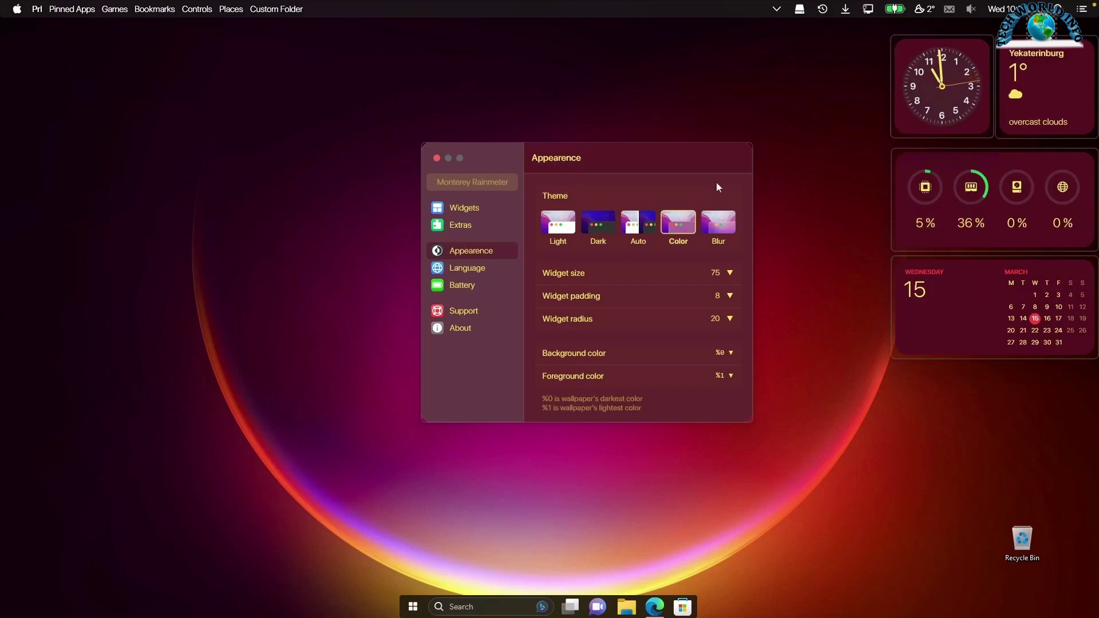
click(721, 232)
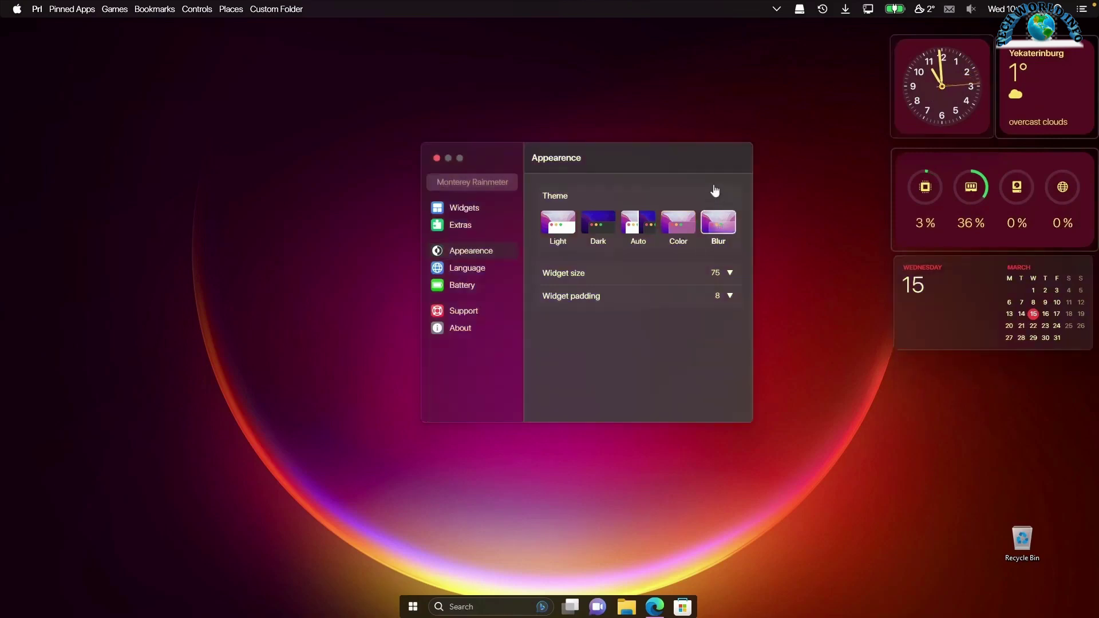
Check the Battery options of Monterey Rainmeter and close its settings window.
click(472, 287)
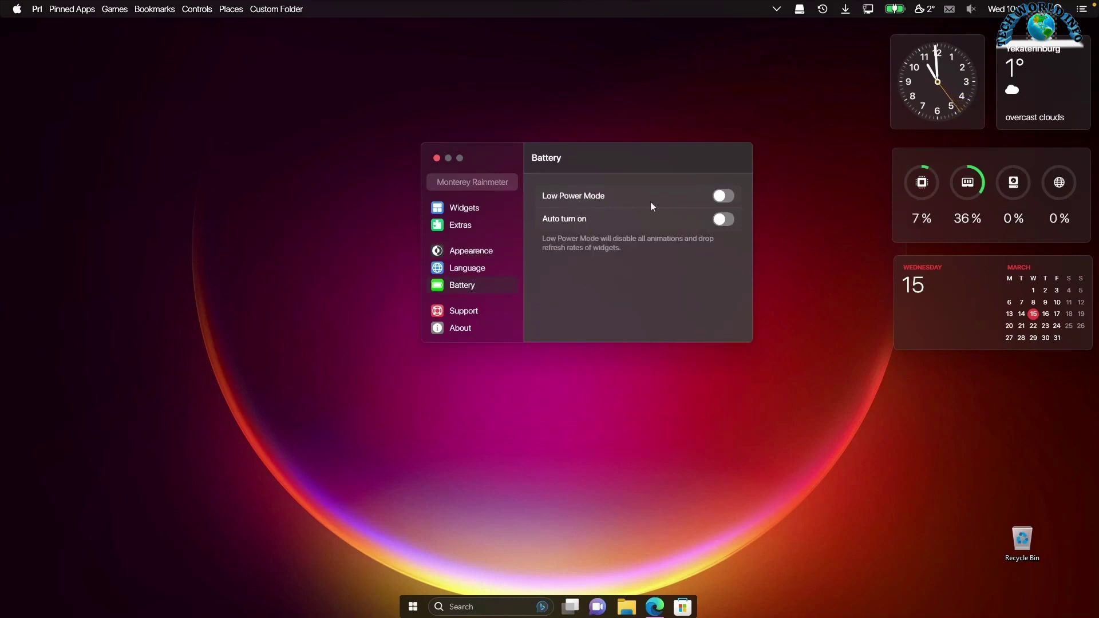
click(437, 158)
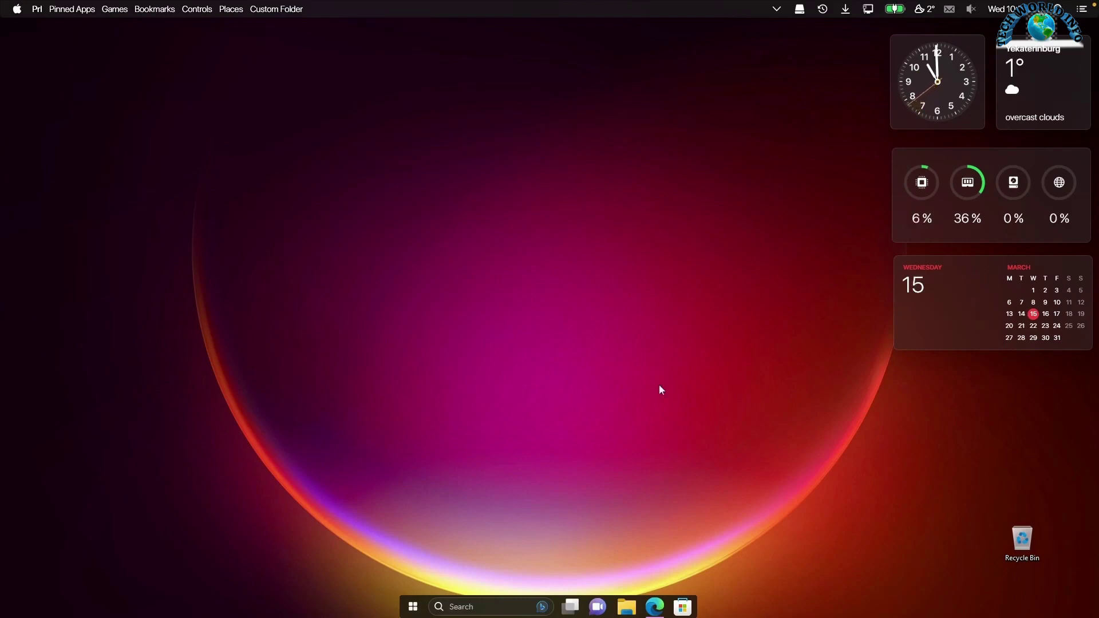
Switch to the Microsoft Store, search for "power toys" and install Microsoft PowerToys.
click(683, 607)
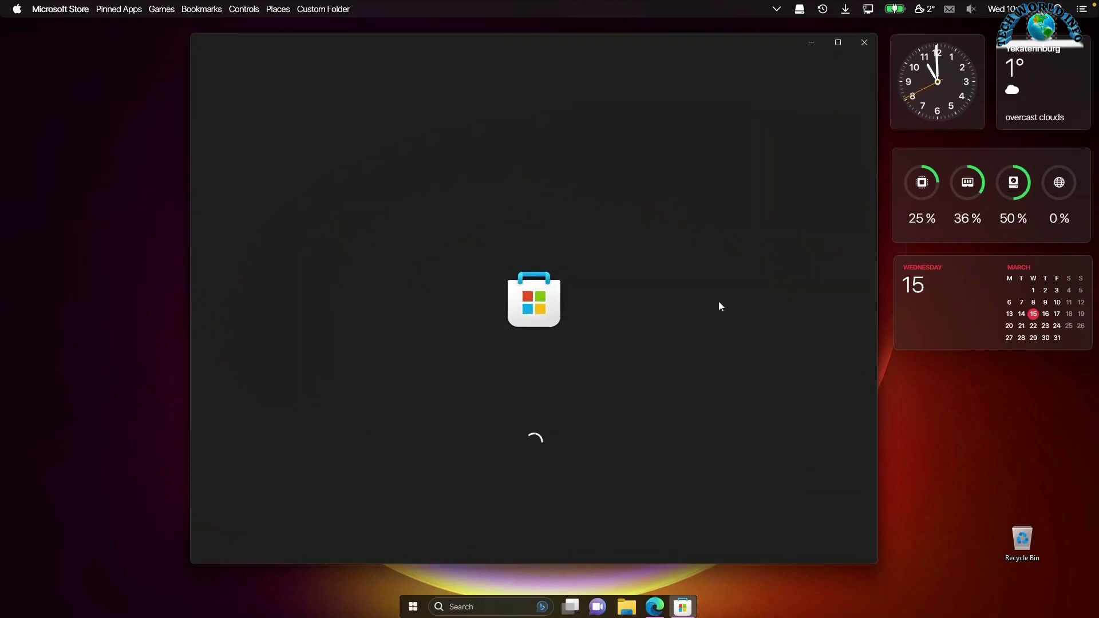
click(468, 46)
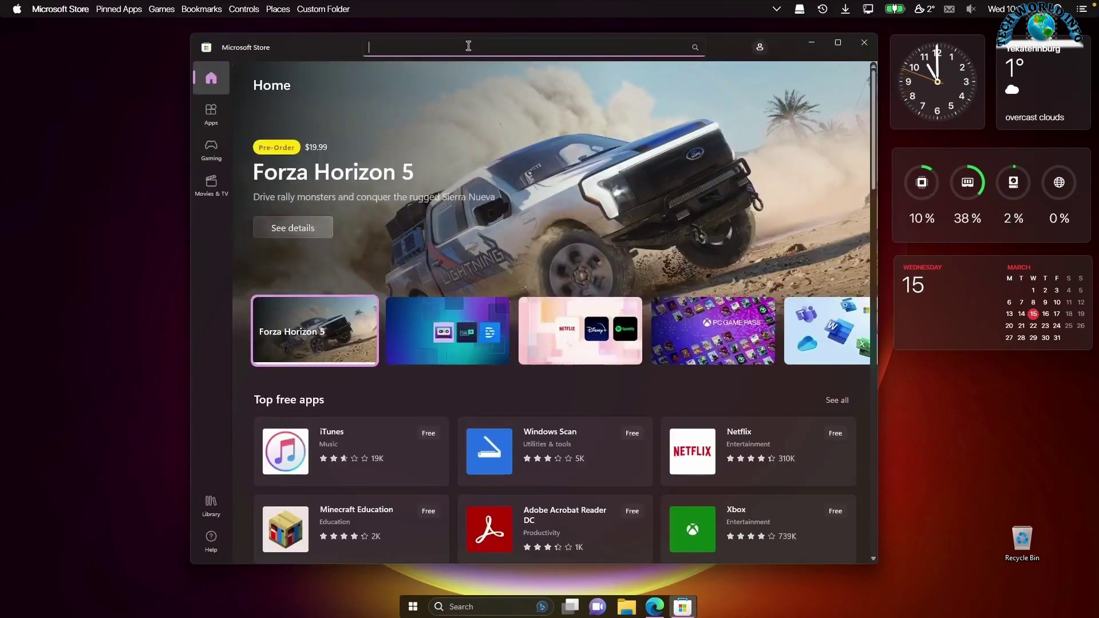
text(power toys)
click(477, 91)
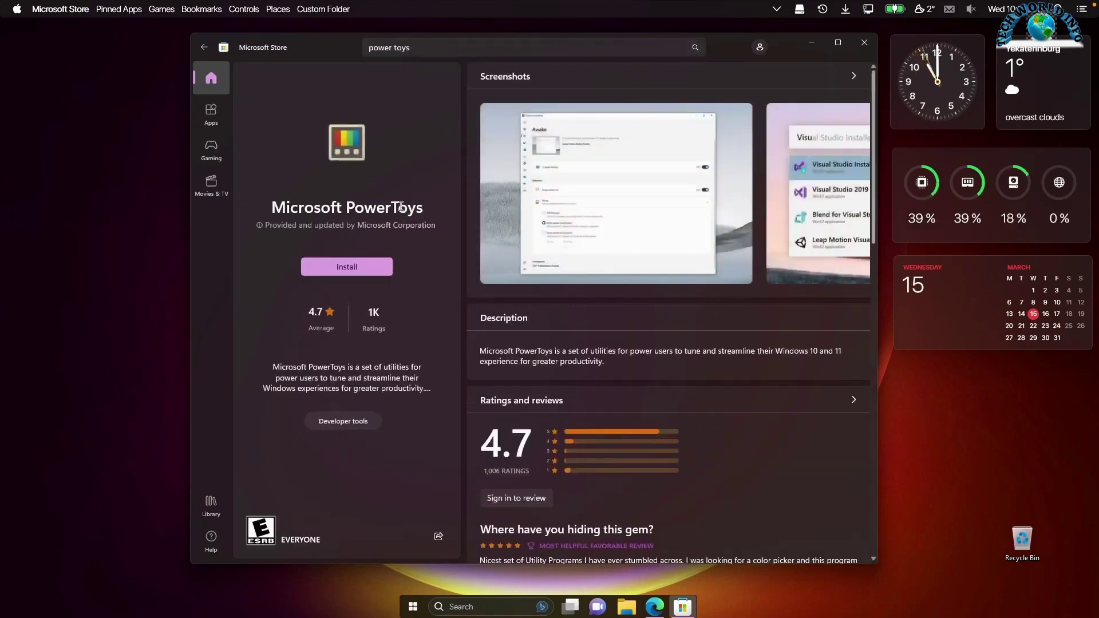
click(347, 268)
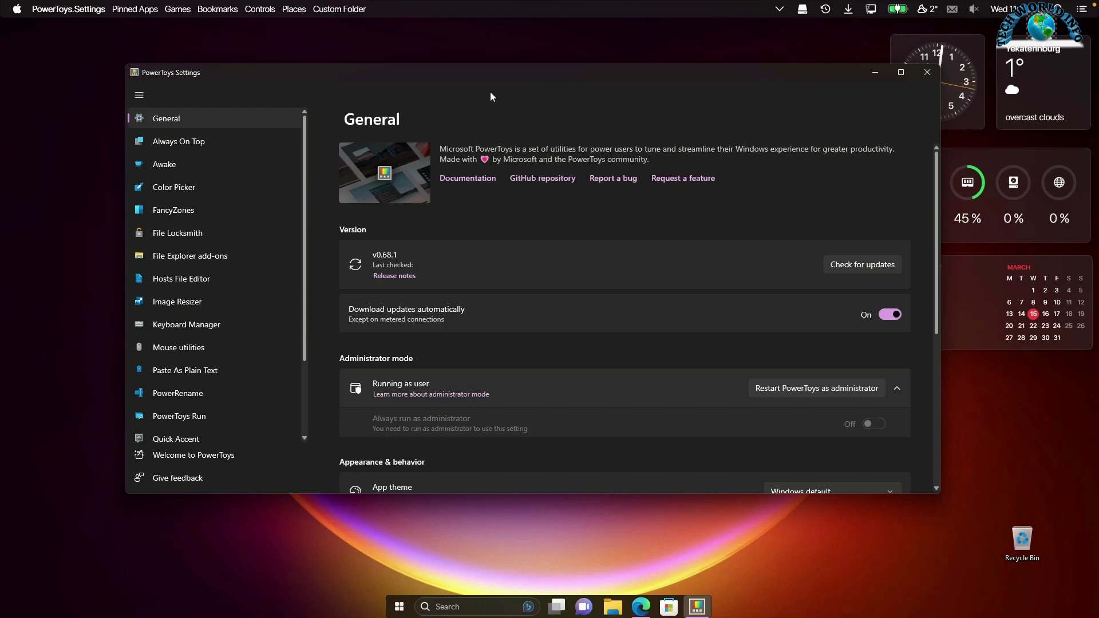
Restart PowerToys as administrator and turn on "Always run as administrator" in its general settings.
click(809, 393)
click(519, 397)
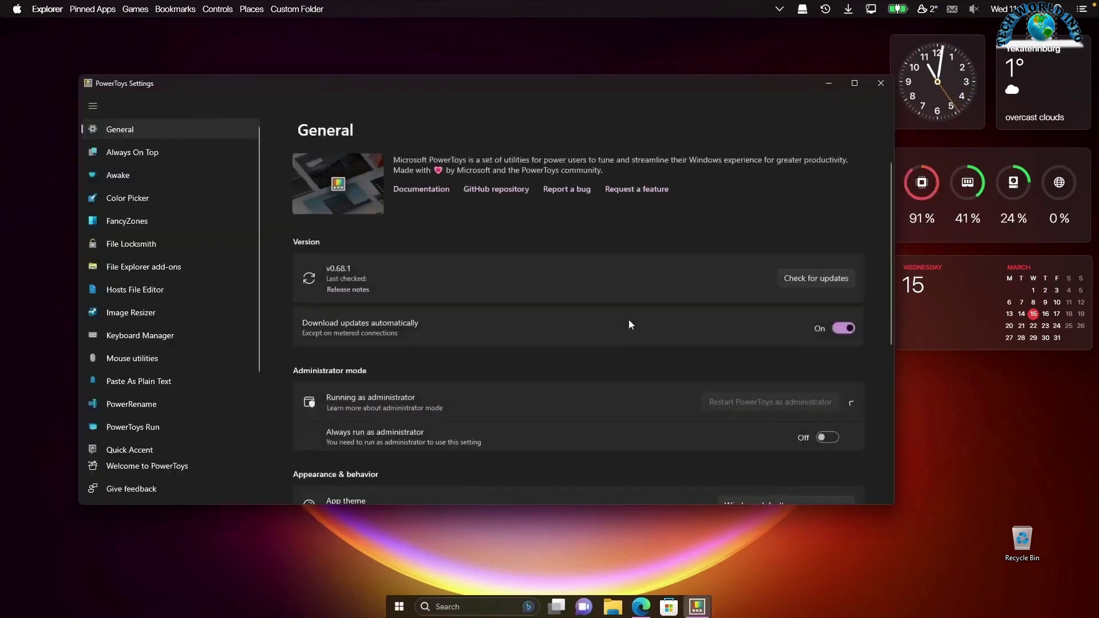
scroll(662, 328, down, 2)
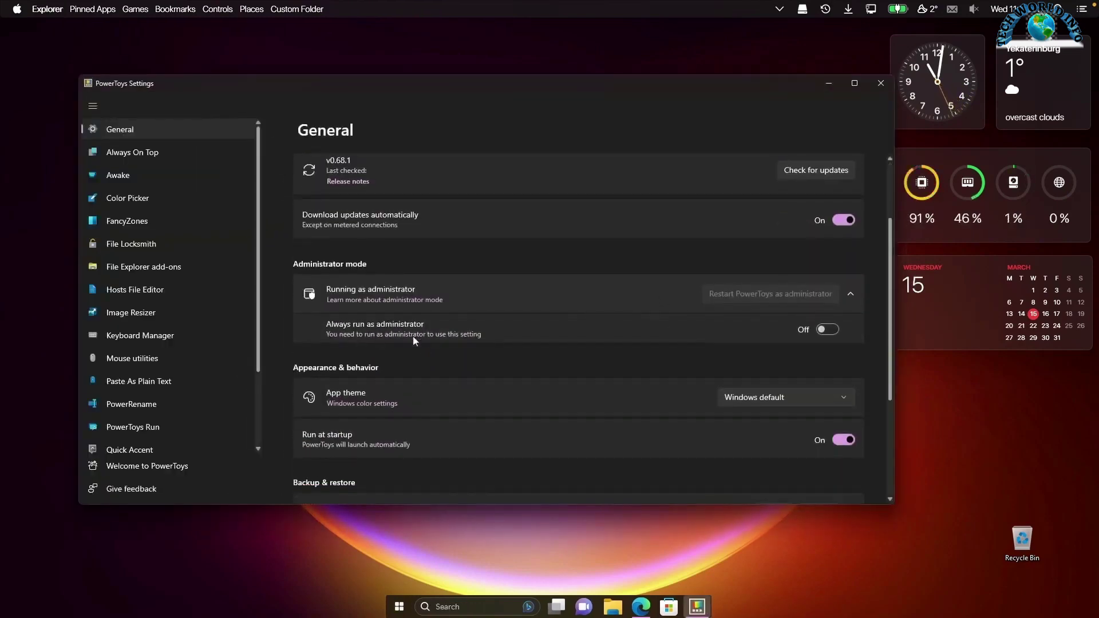
click(828, 329)
drag(702, 88, 807, 100)
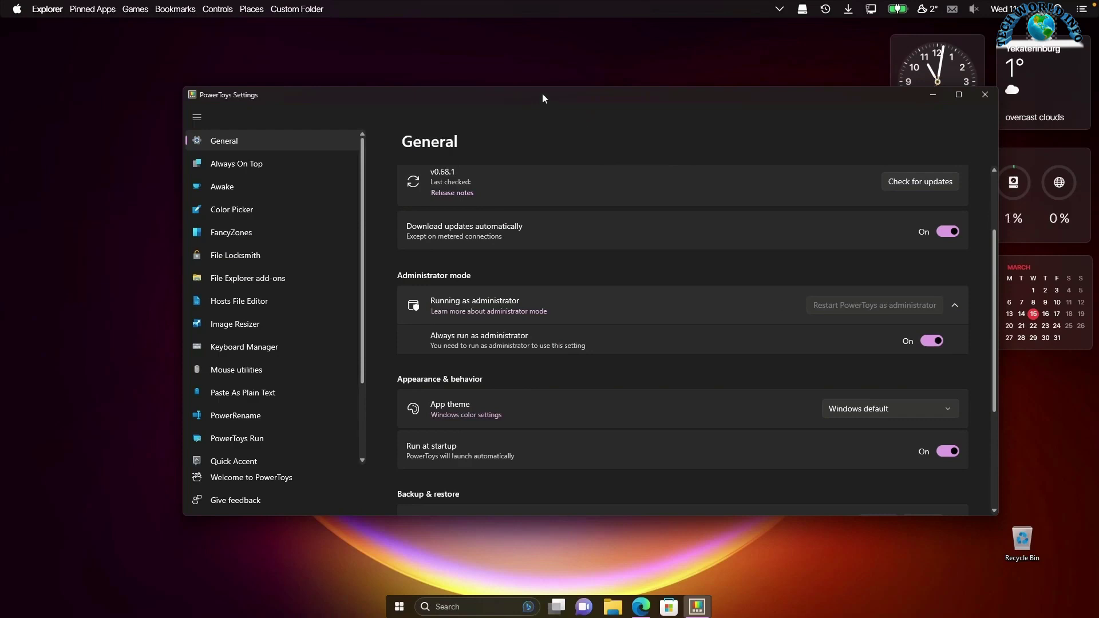
drag(542, 94, 526, 89)
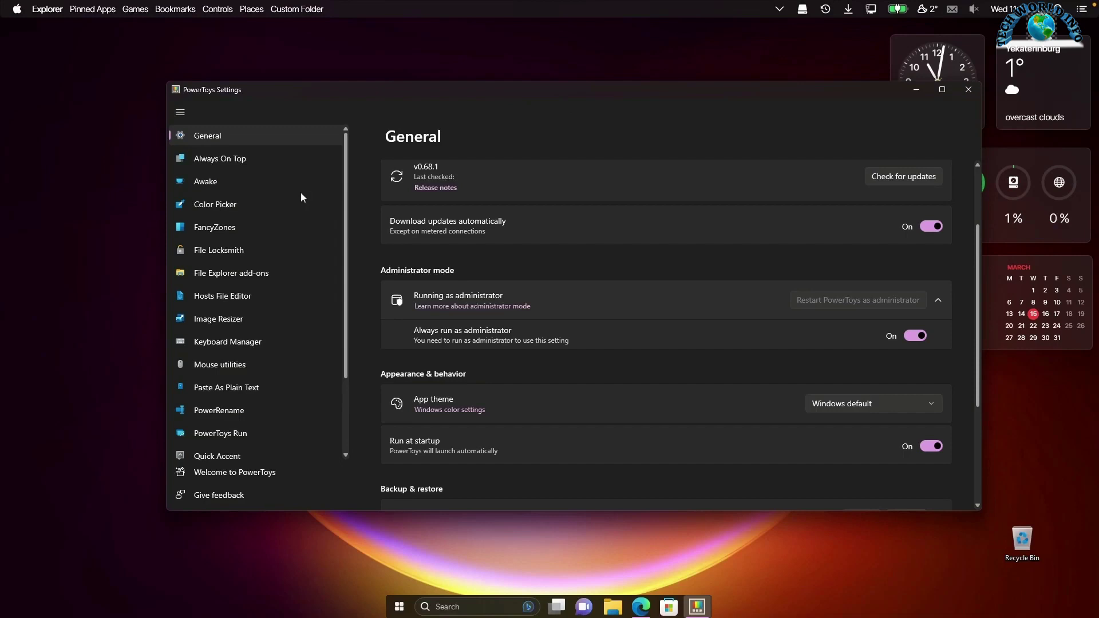
Check the enable switch and activation shortcut of PowerToys Run, then close PowerToys Settings.
click(269, 434)
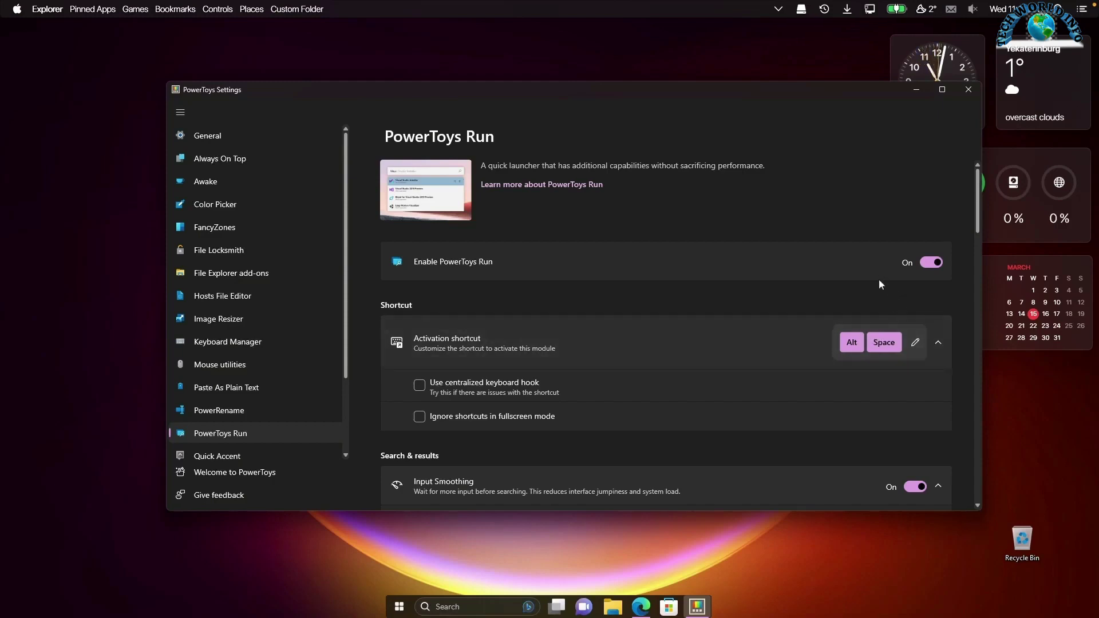
click(967, 90)
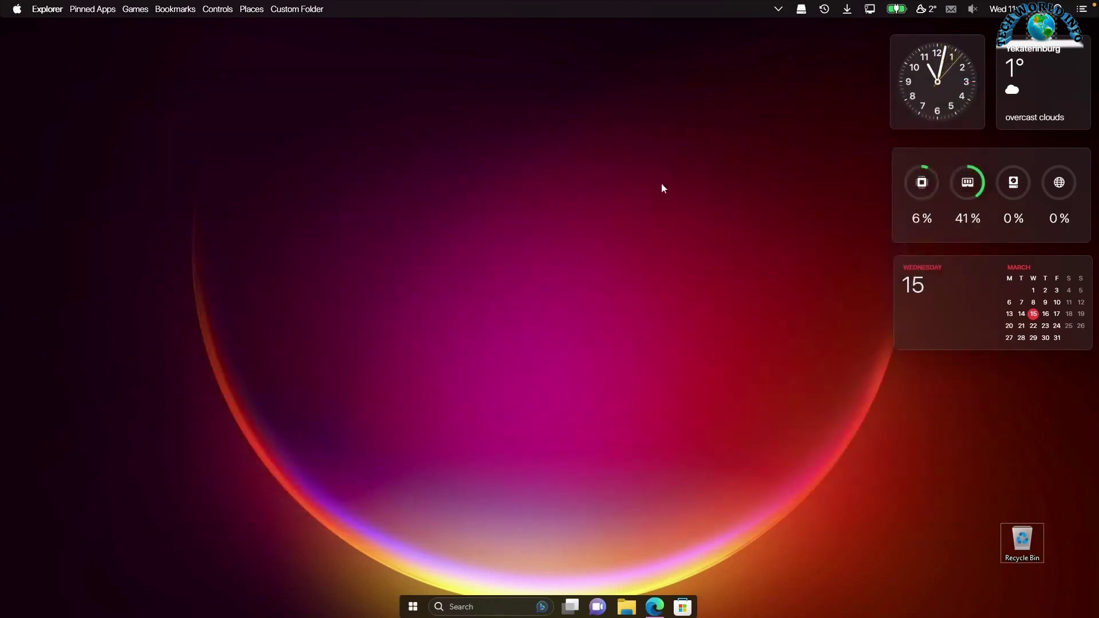
Bring up the PowerToys Run launcher and search for "microsoft edge".
key(alt+space)
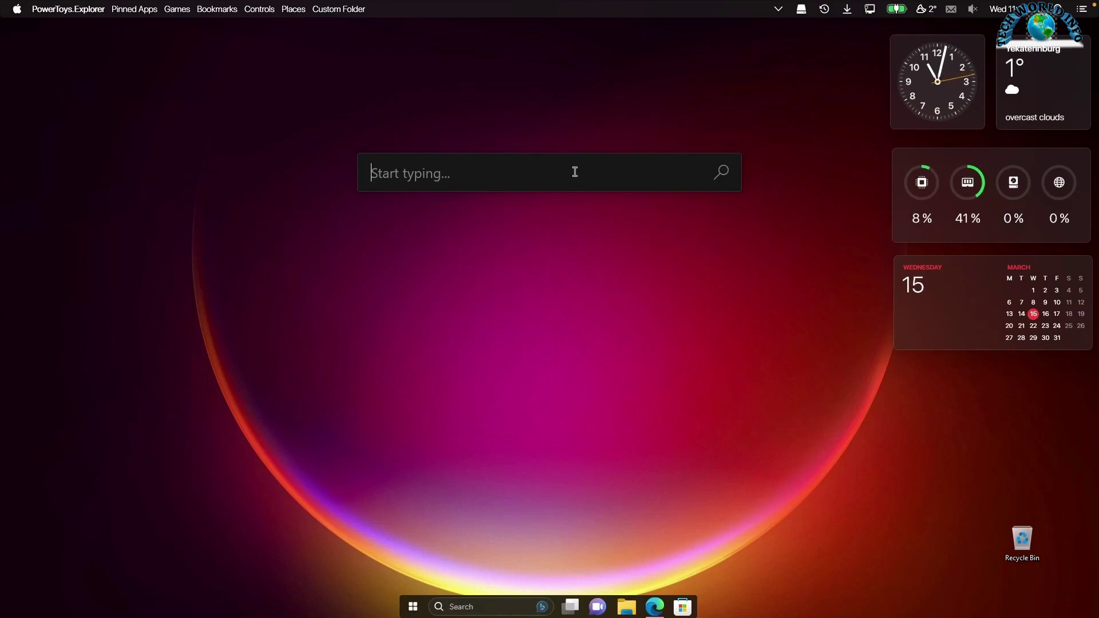
text(microsoft edge)
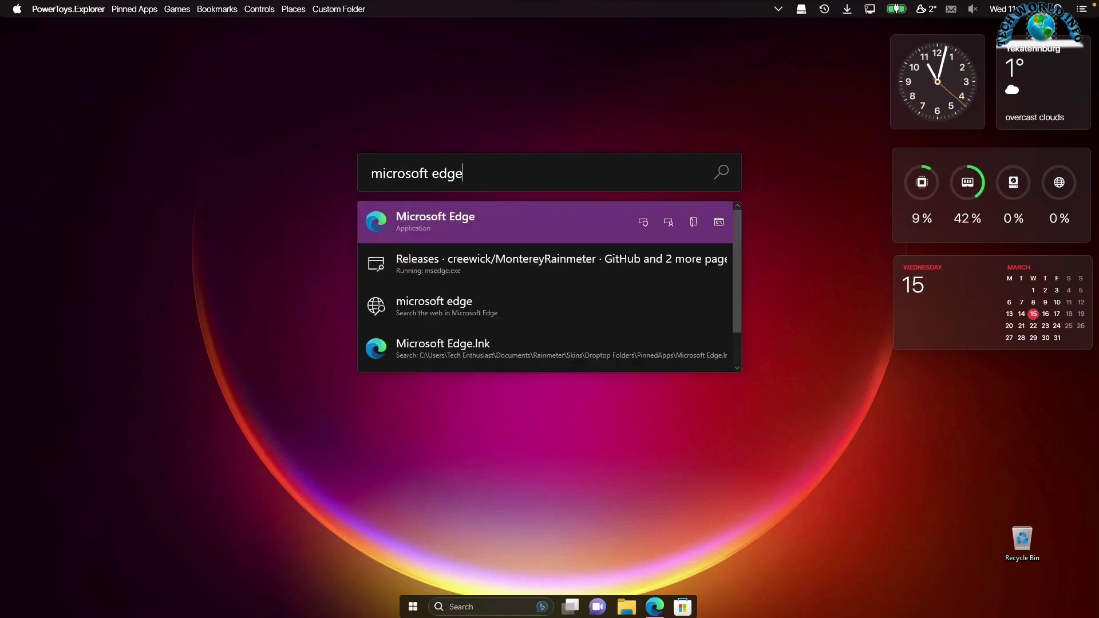
mouse_move(526, 255)
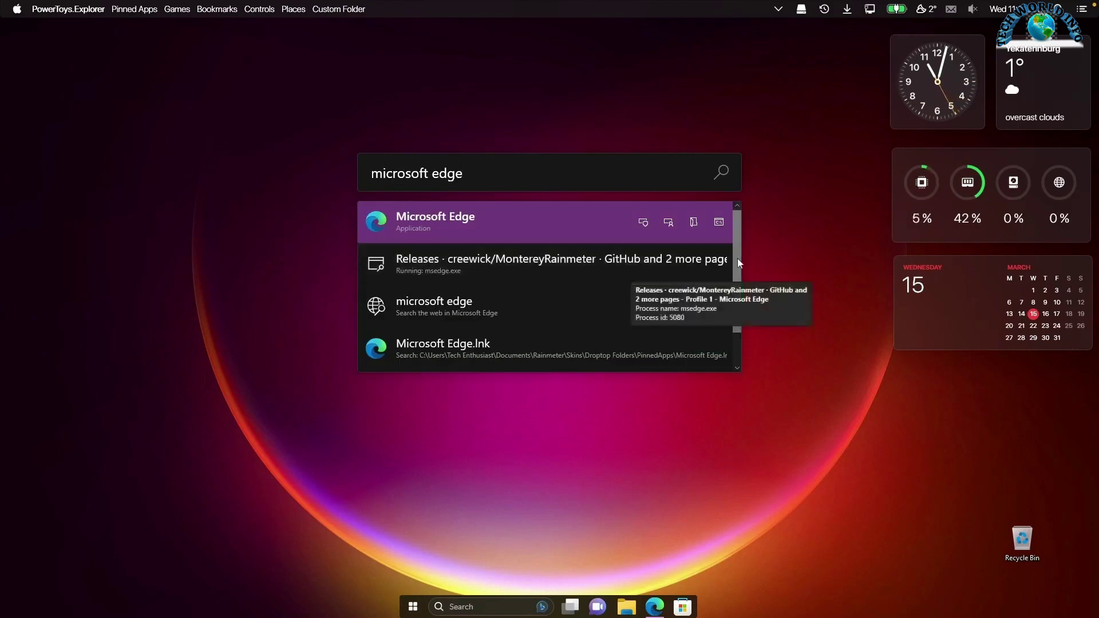
mouse_move(620, 266)
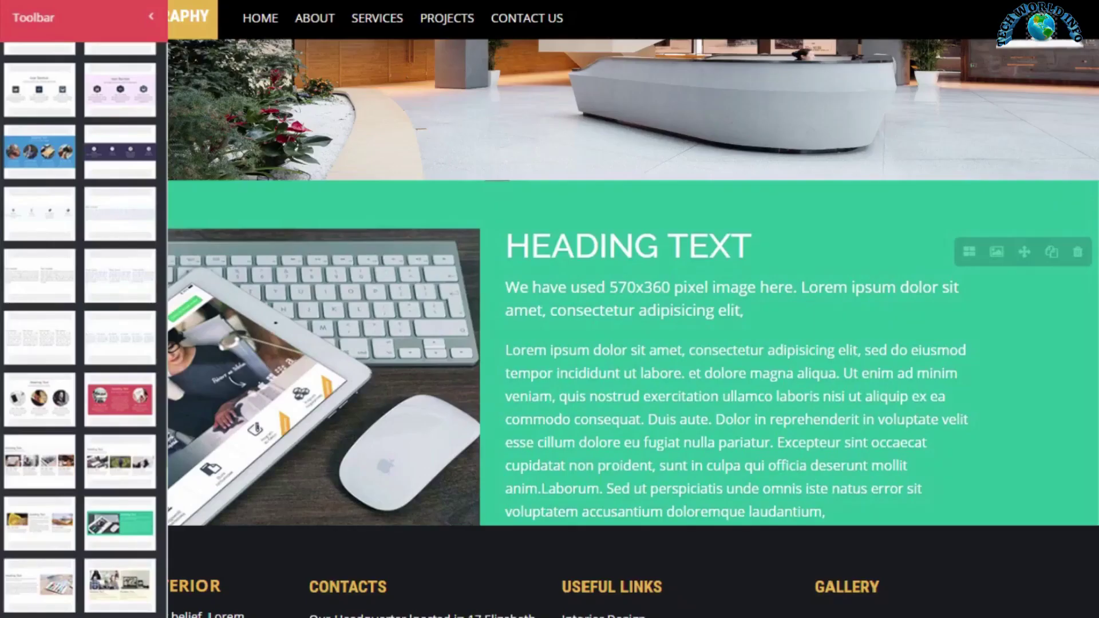
click(707, 248)
text(AB)
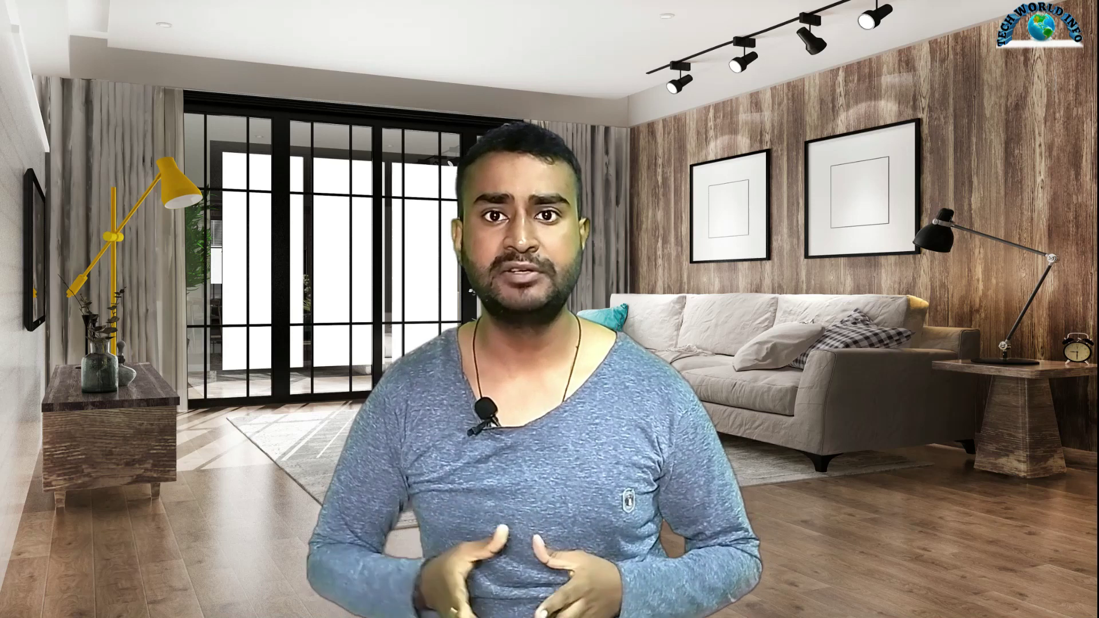